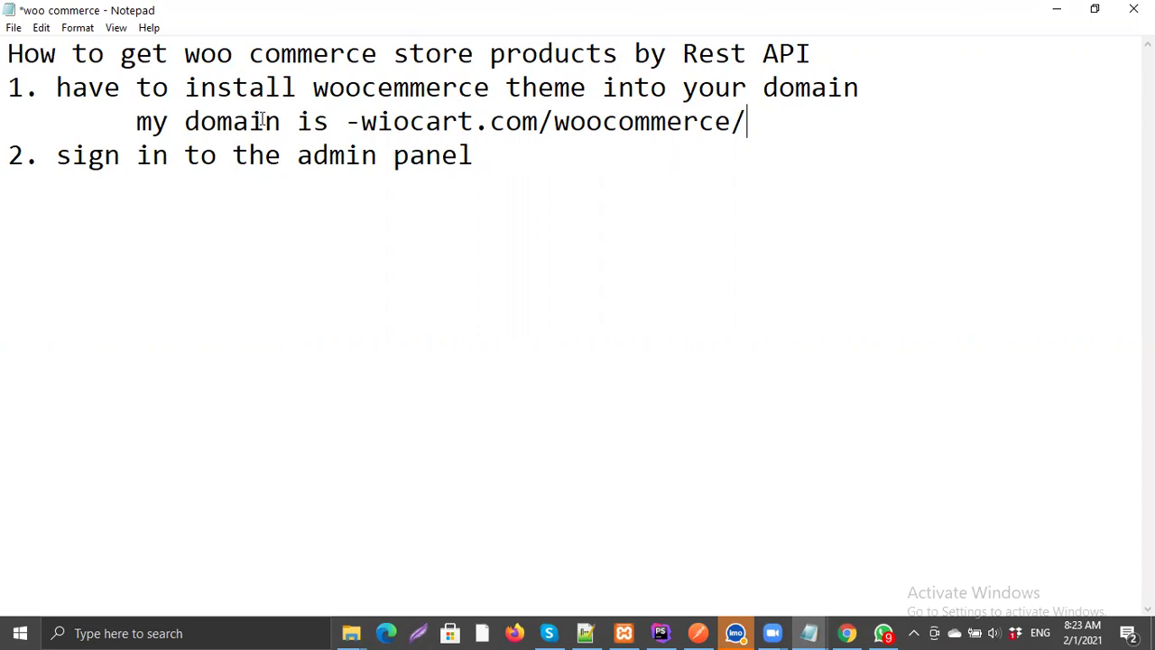
Step: Select the wiocart.com/woocommerce/ domain in the Notepad notes, then switch to the browser
{"action": "double_click", "coordinate": [591, 124]}
{"action": "left_click", "coordinate": [613, 147]}
{"action": "left_click_drag", "start_coordinate": [555, 125], "coordinate": [745, 124]}
{"action": "left_click", "coordinate": [776, 121]}
{"action": "double_click", "coordinate": [699, 121]}
{"action": "left_click", "coordinate": [699, 121]}
{"action": "double_click", "coordinate": [699, 121]}
{"action": "key", "text": "Right"}
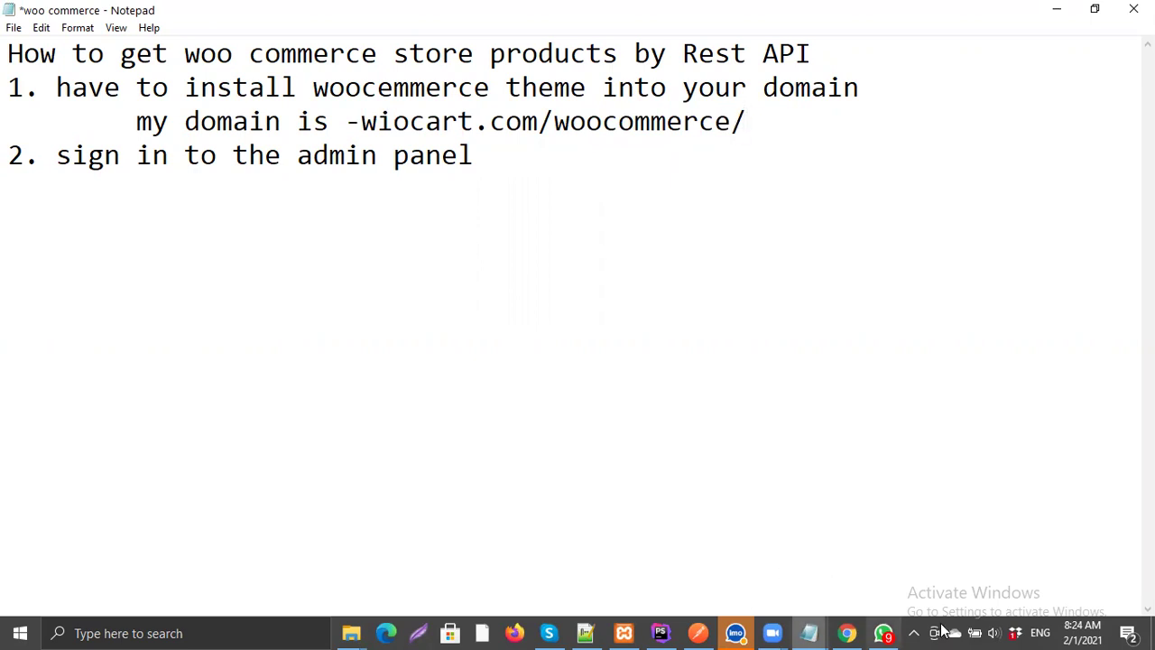
{"action": "left_click", "coordinate": [848, 632]}
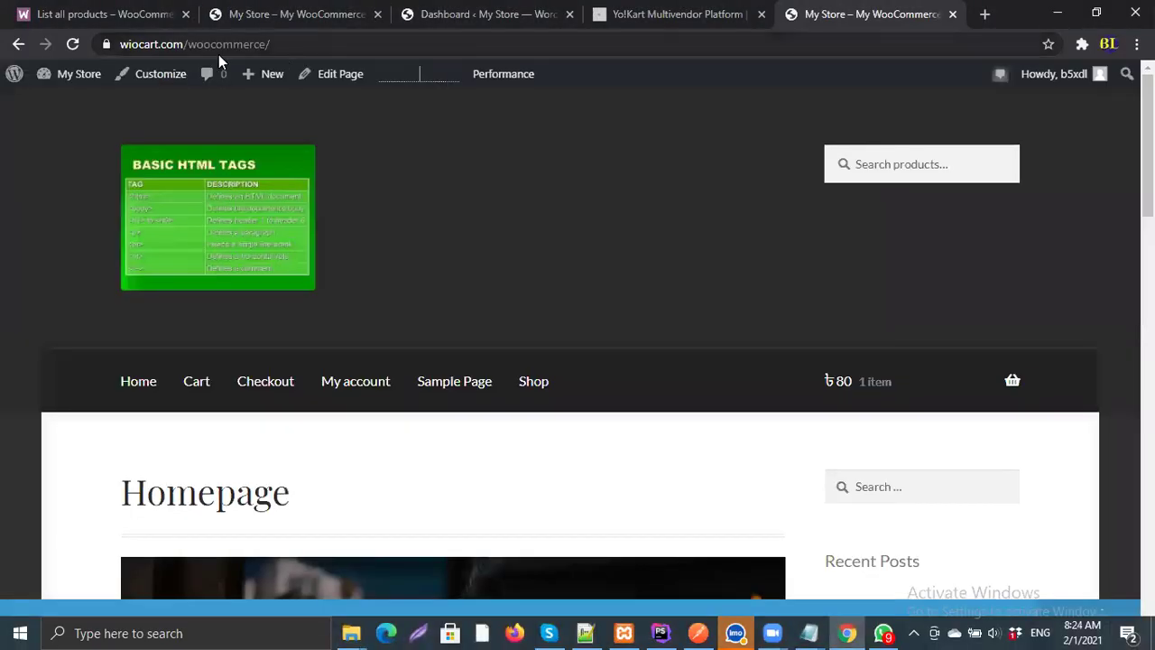
Step: Check the store address wiocart.com/woocommerce/ in the address bar and open a new tab
{"action": "left_click_drag", "start_coordinate": [127, 44], "coordinate": [298, 44]}
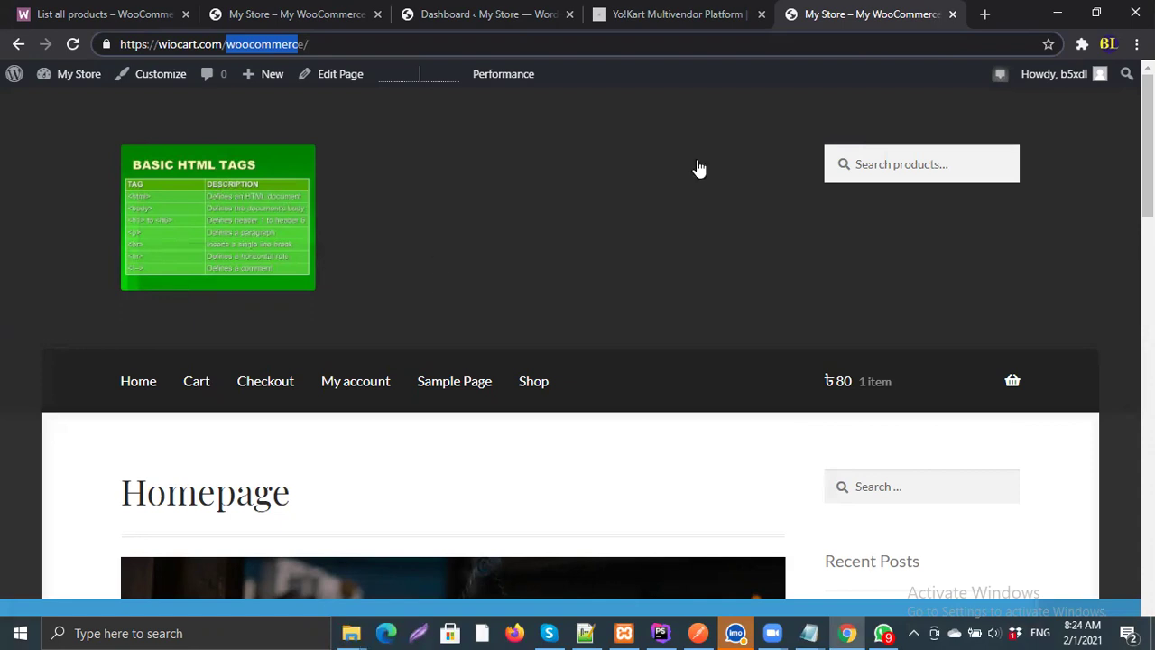
{"action": "left_click", "coordinate": [984, 14]}
Step: Load the store's WordPress login page and start the reCAPTCHA check
{"action": "type", "text": "https://wiocart.com/woocommerce/?lvjg"}
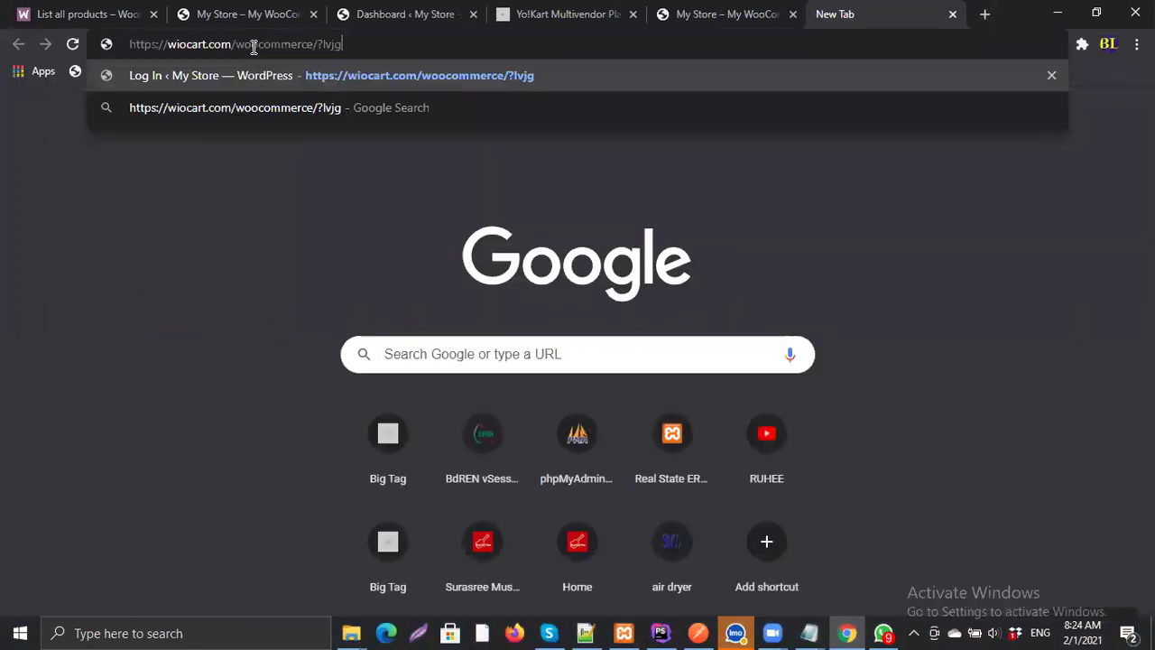
{"action": "key", "text": "Return"}
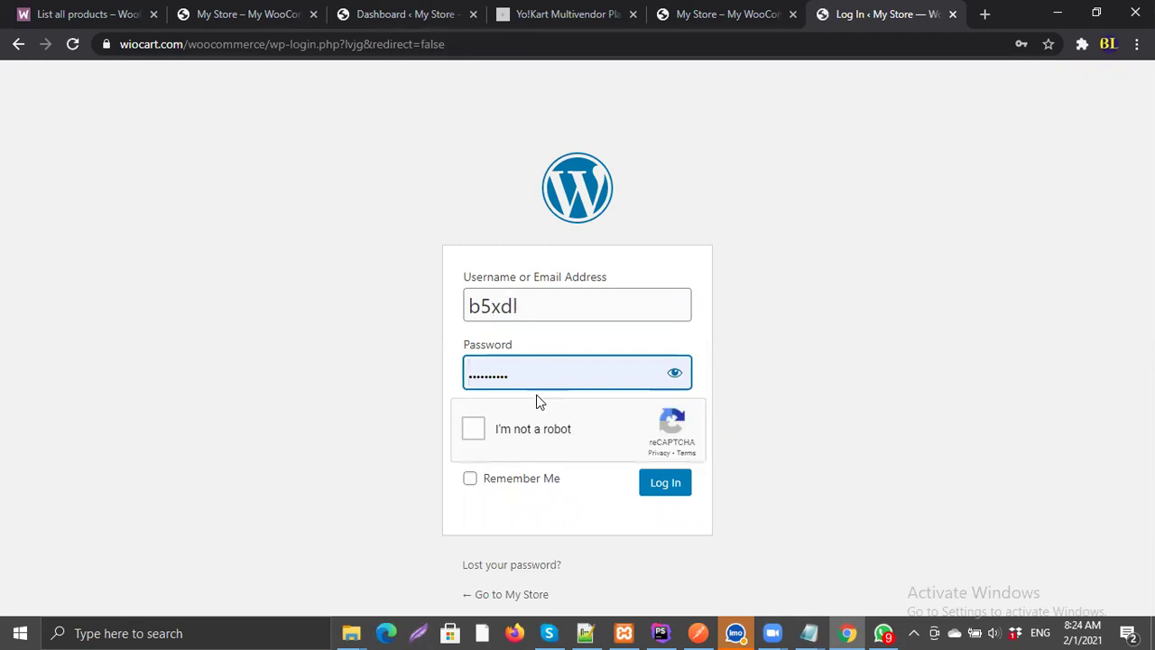
{"action": "left_click", "coordinate": [472, 430]}
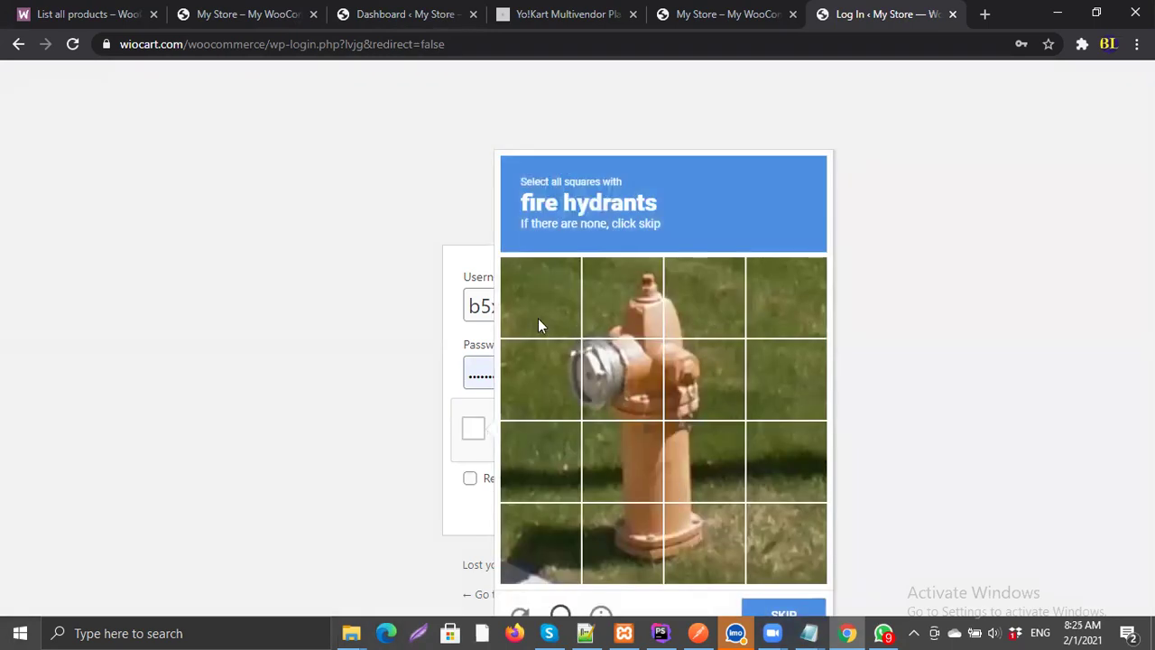
Step: Mark all eight fire hydrant squares in the reCAPTCHA image challenge
{"action": "left_click", "coordinate": [597, 298]}
{"action": "left_click", "coordinate": [555, 359]}
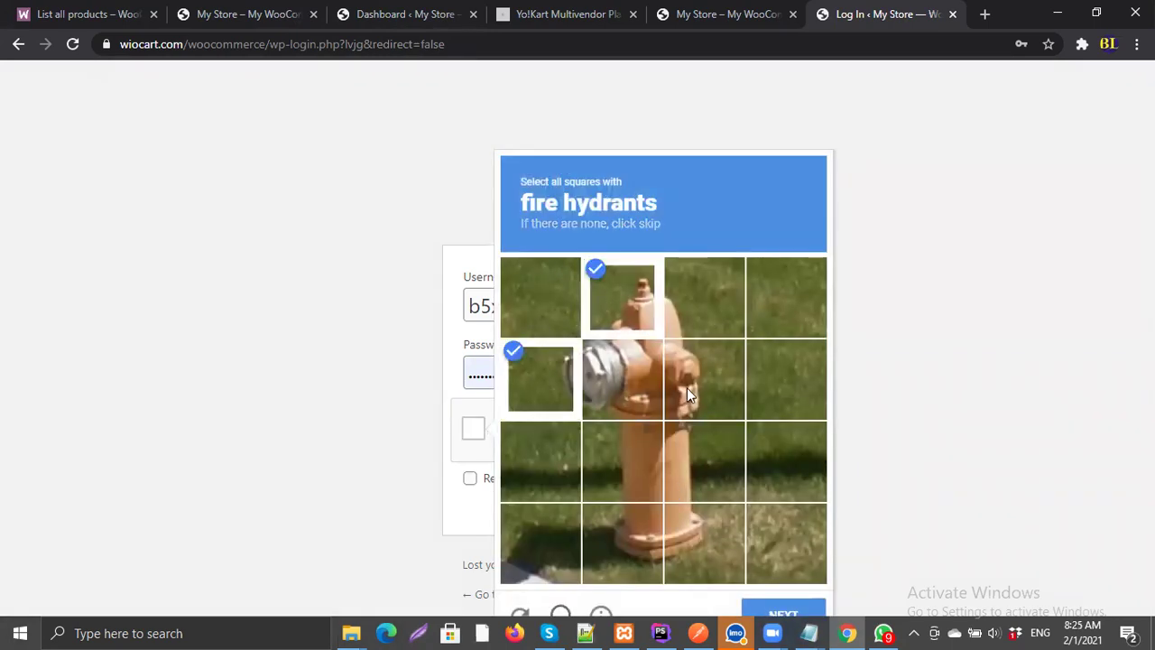
{"action": "left_click", "coordinate": [679, 382]}
{"action": "left_click", "coordinate": [634, 377]}
{"action": "left_click", "coordinate": [626, 466]}
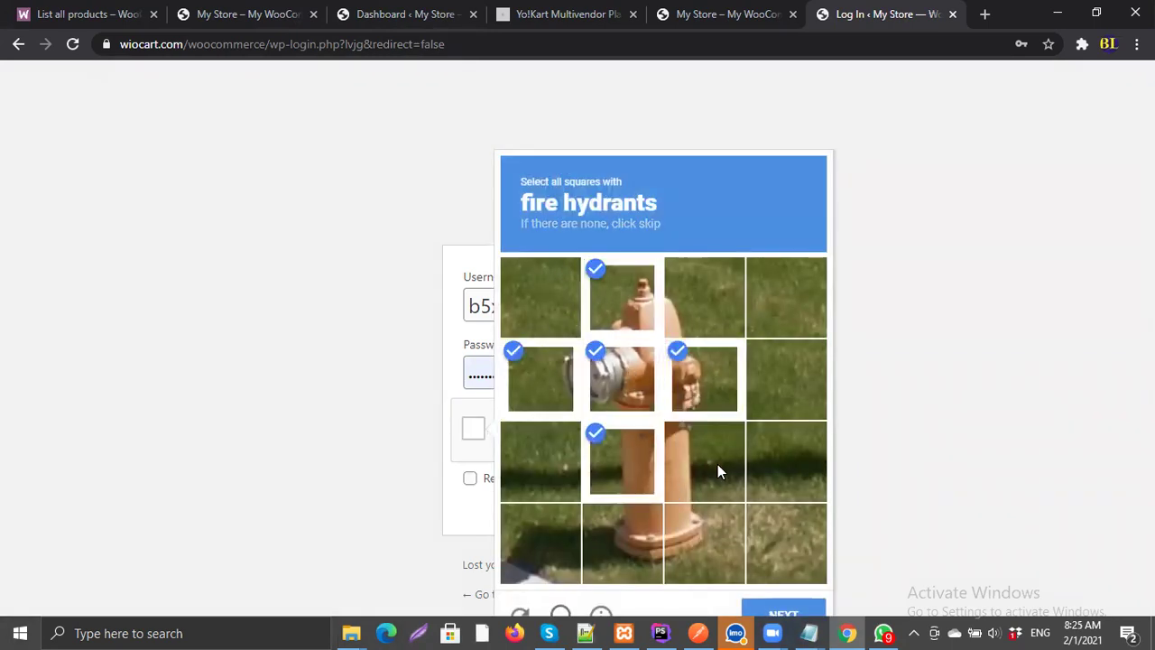
{"action": "left_click", "coordinate": [717, 464]}
{"action": "left_click", "coordinate": [704, 541]}
{"action": "left_click", "coordinate": [633, 546]}
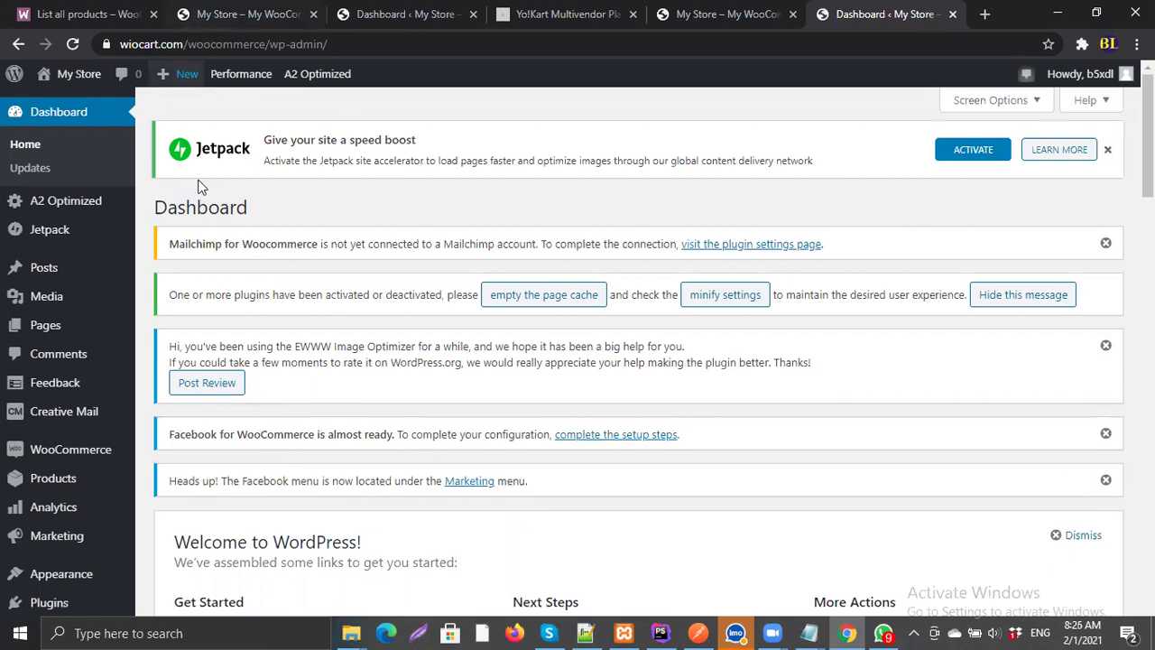
Step: Scroll through the store homepage's New Products, then go back to the REST API docs
{"action": "left_click", "coordinate": [93, 13]}
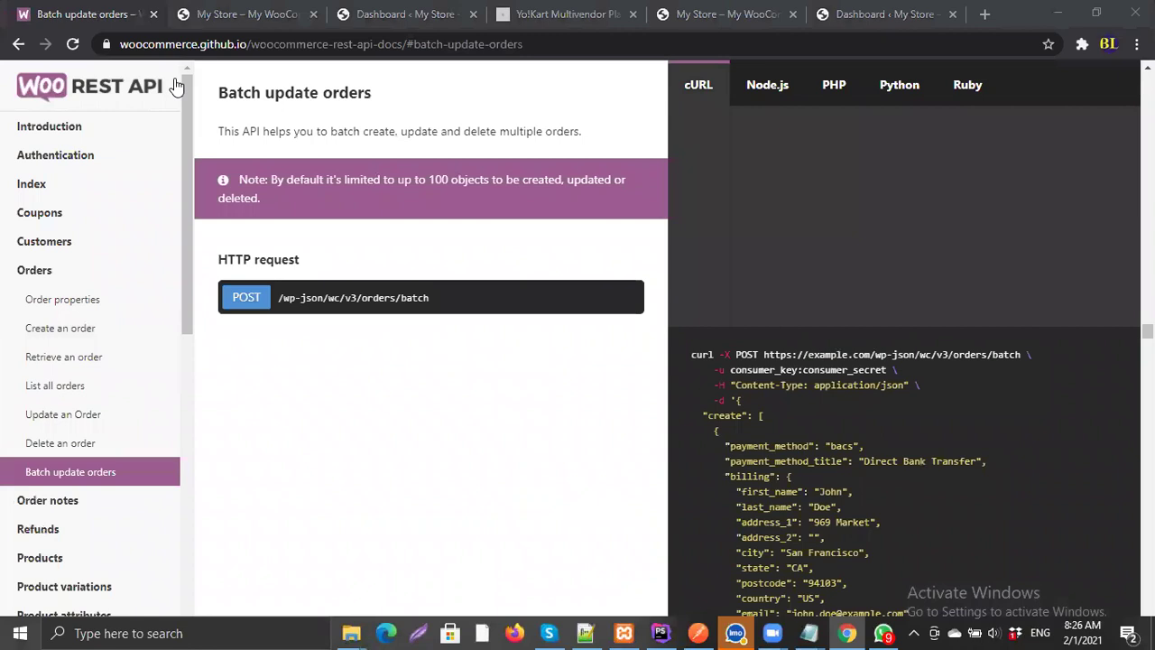
{"action": "key", "text": "ctrl+Tab"}
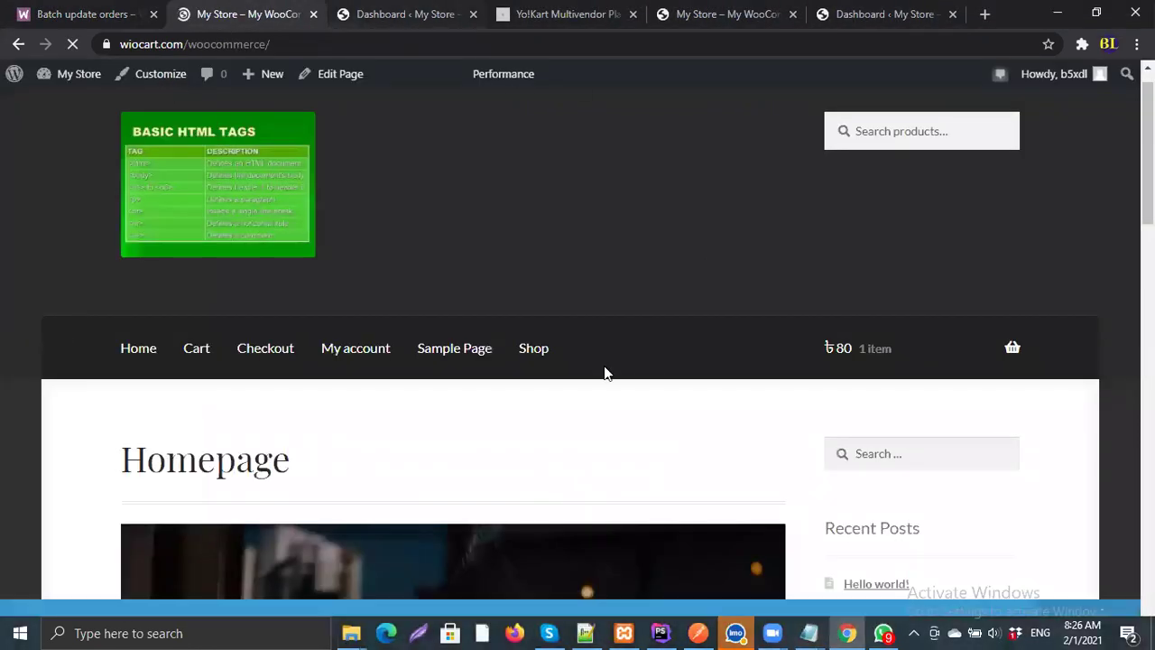
{"action": "scroll", "coordinate": [578, 397], "scroll_direction": "down", "scroll_amount": 10}
{"action": "scroll", "coordinate": [617, 361], "scroll_direction": "up", "scroll_amount": 9}
{"action": "scroll", "coordinate": [604, 361], "scroll_direction": "down", "scroll_amount": 1}
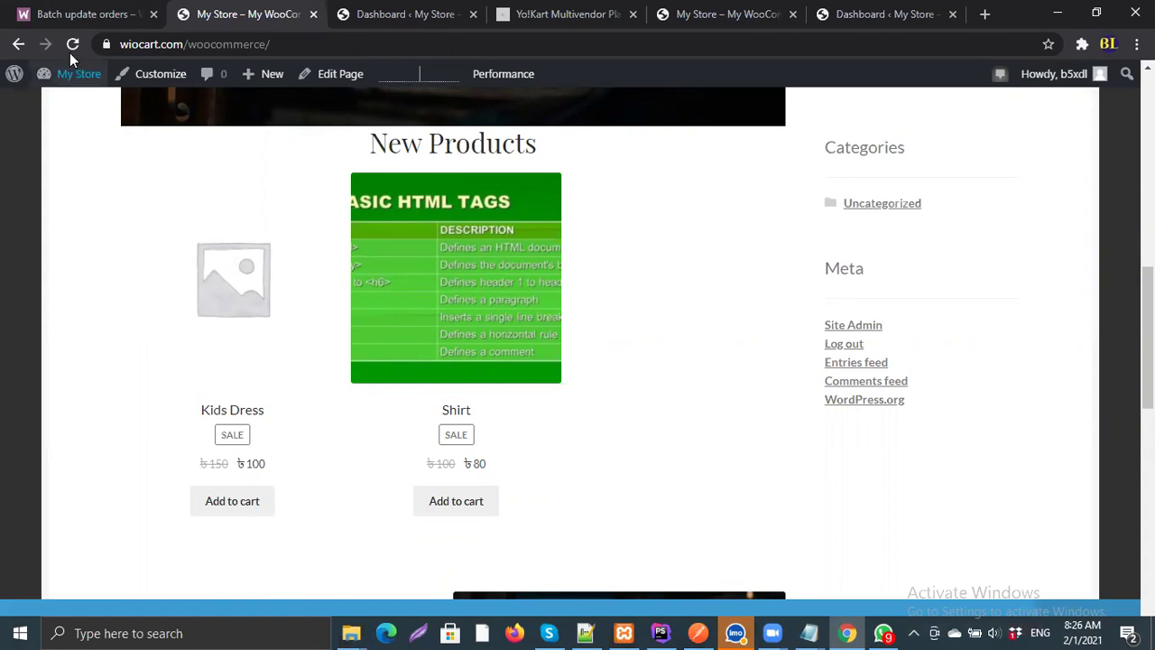
{"action": "left_click", "coordinate": [45, 13]}
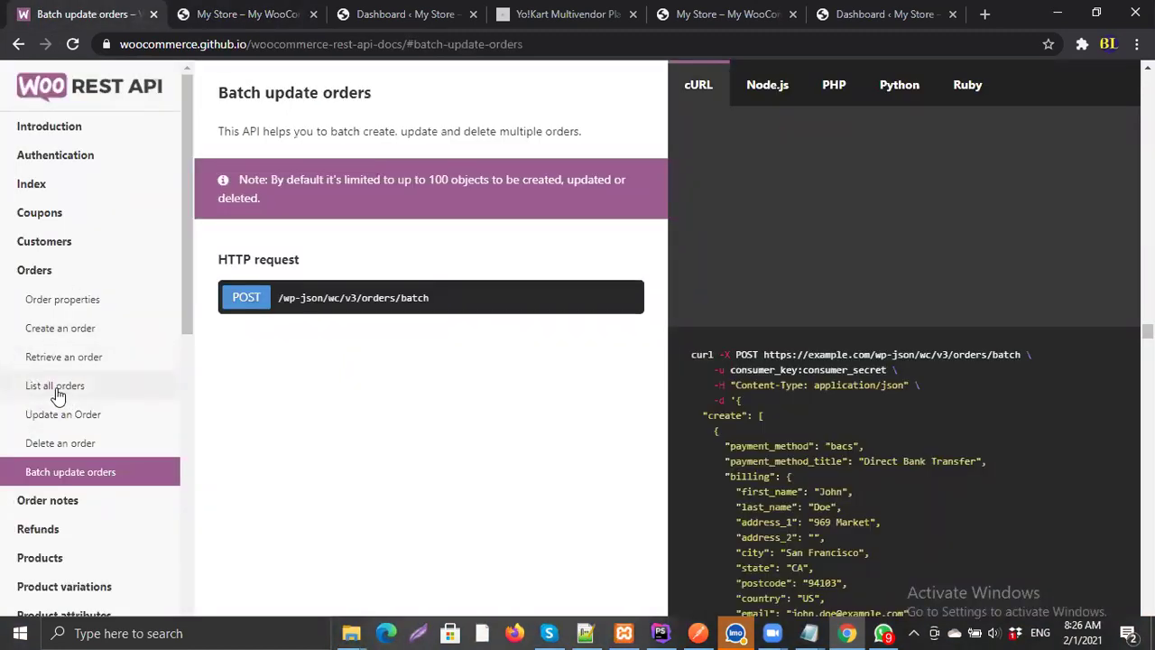
Step: Go to Products > List all products and select the GET /wp-json/wc/v3/products path
{"action": "left_click", "coordinate": [56, 359]}
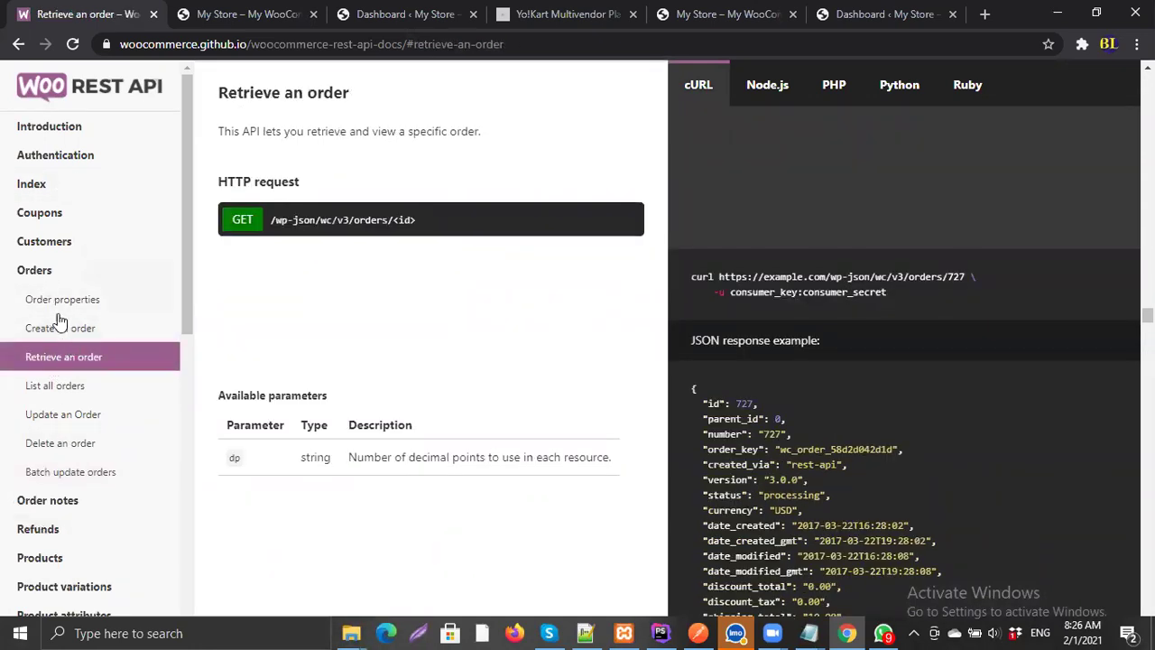
{"action": "scroll", "coordinate": [71, 316], "scroll_direction": "down", "scroll_amount": 4}
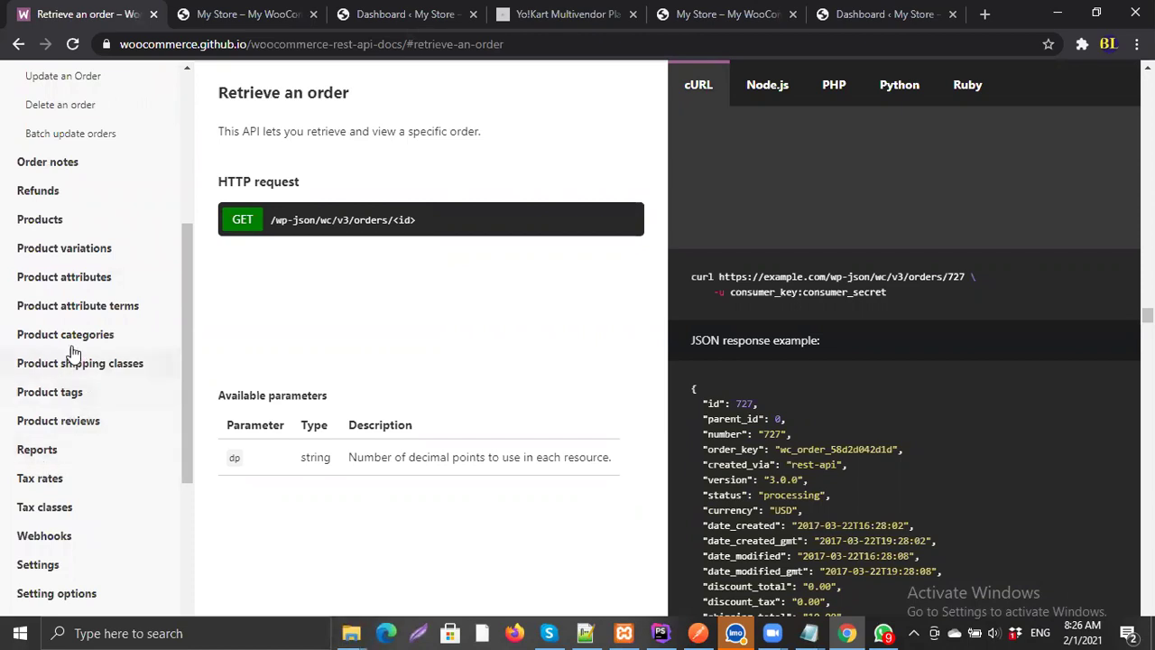
{"action": "left_click", "coordinate": [41, 220]}
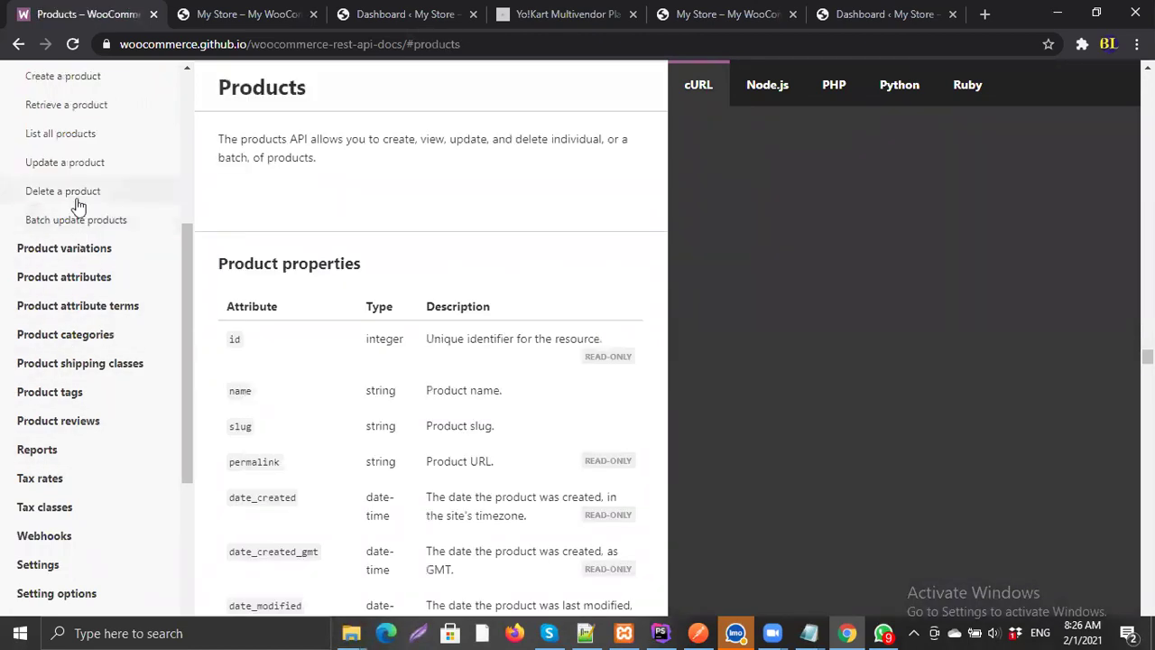
{"action": "left_click", "coordinate": [81, 135]}
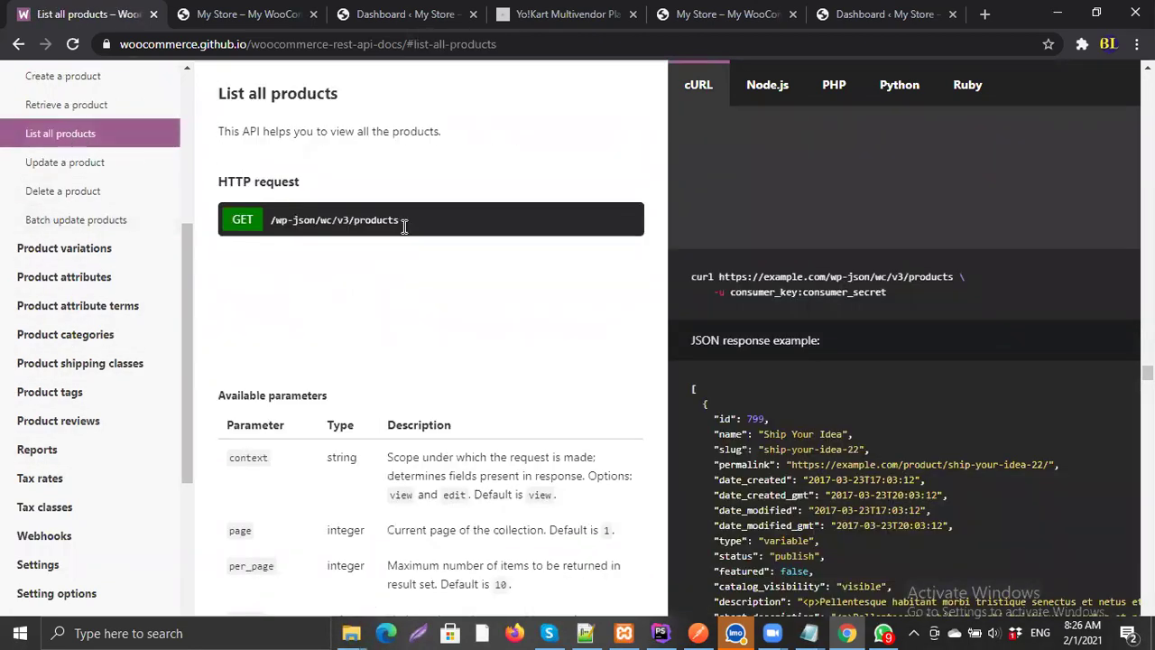
{"action": "left_click_drag", "start_coordinate": [399, 221], "coordinate": [260, 231]}
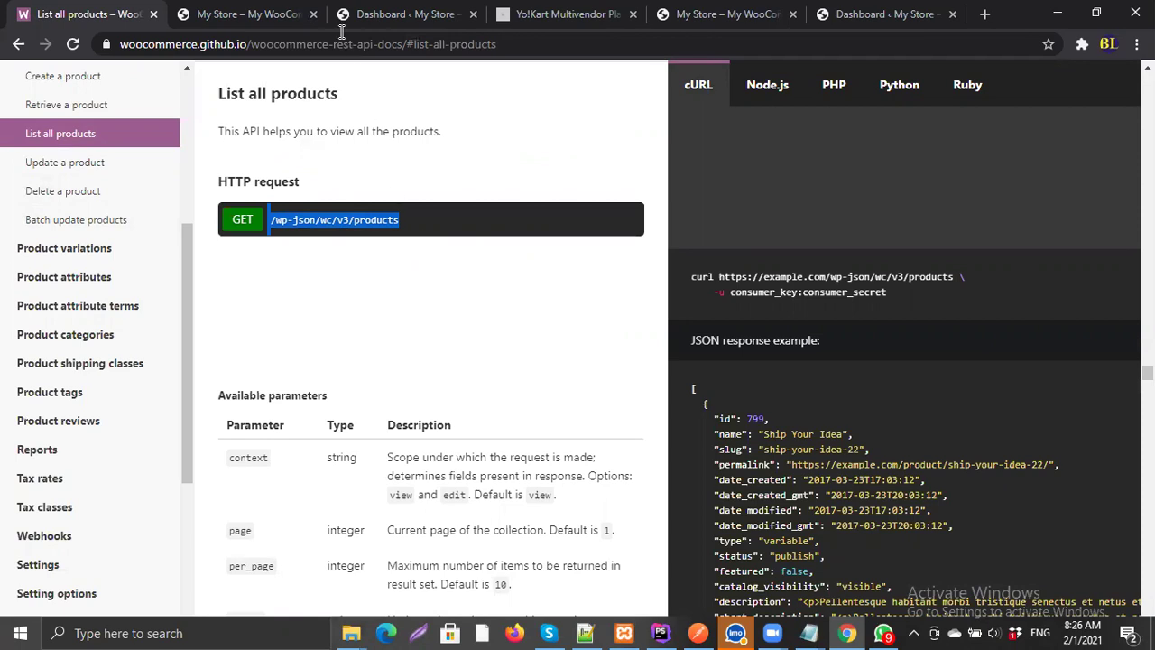
Step: Open WooCommerce Settings from the WordPress Dashboard
{"action": "left_click", "coordinate": [396, 14]}
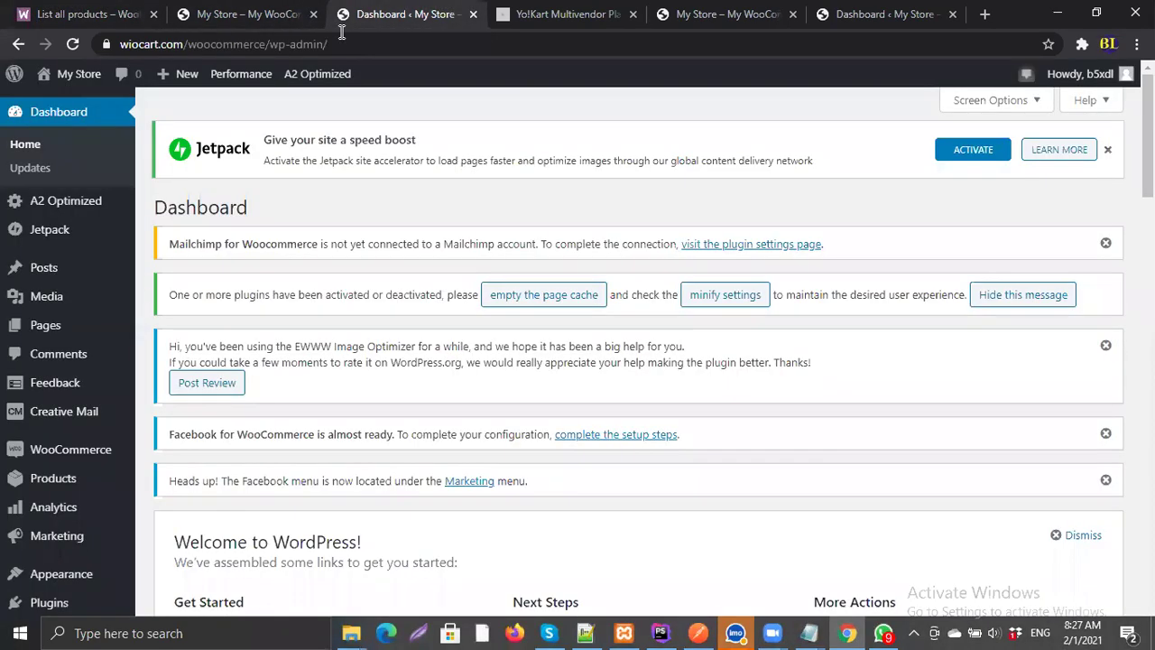
{"action": "scroll", "coordinate": [16, 443], "scroll_direction": "down", "scroll_amount": 3}
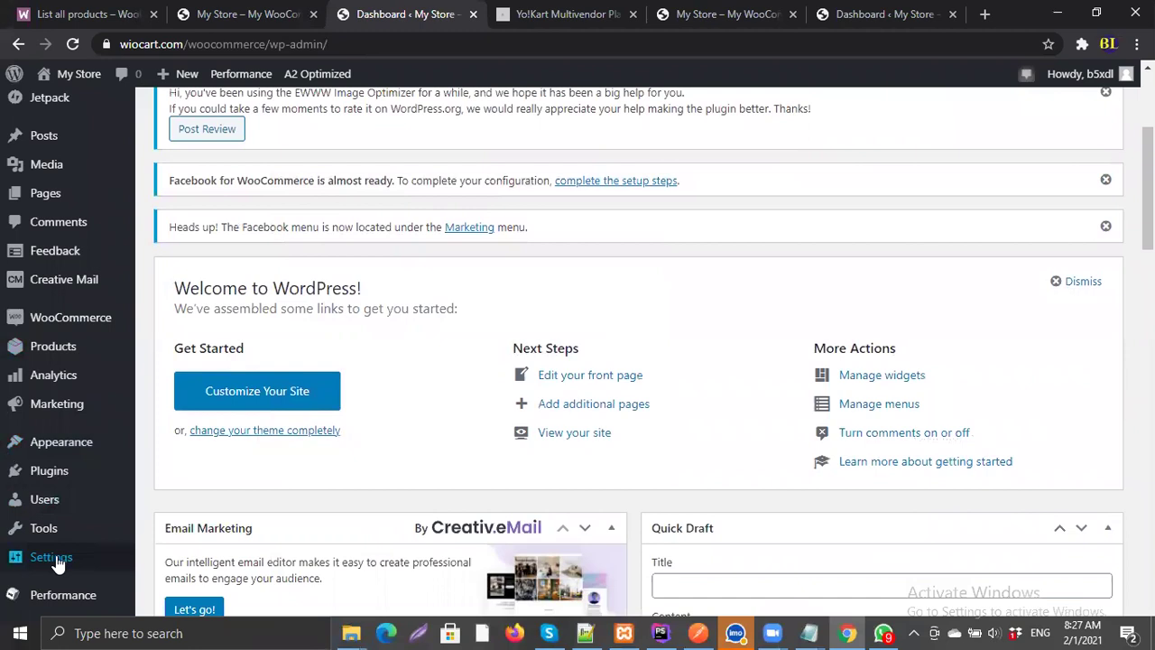
{"action": "mouse_move", "coordinate": [60, 563]}
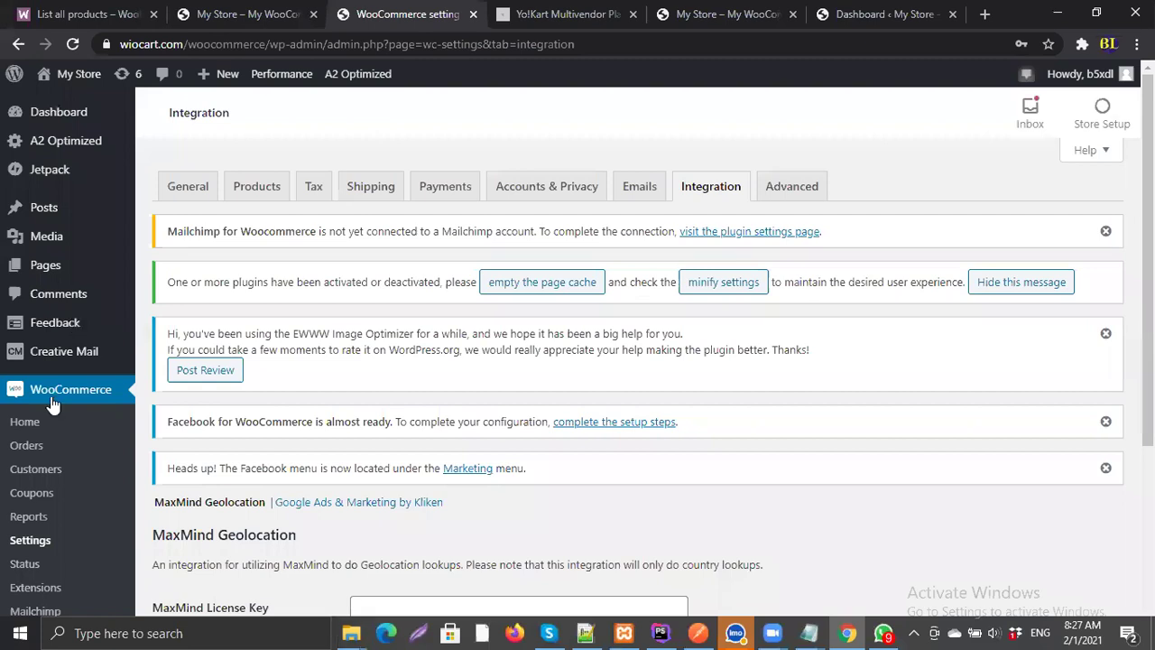
{"action": "left_click", "coordinate": [40, 541]}
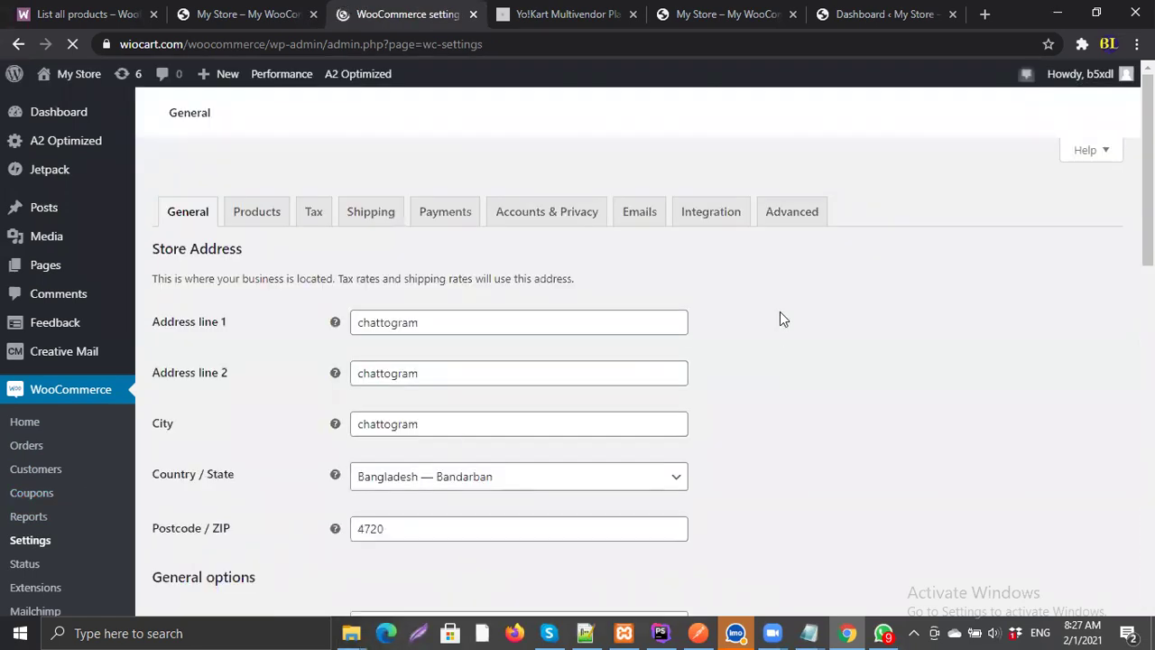
{"action": "left_click", "coordinate": [725, 230]}
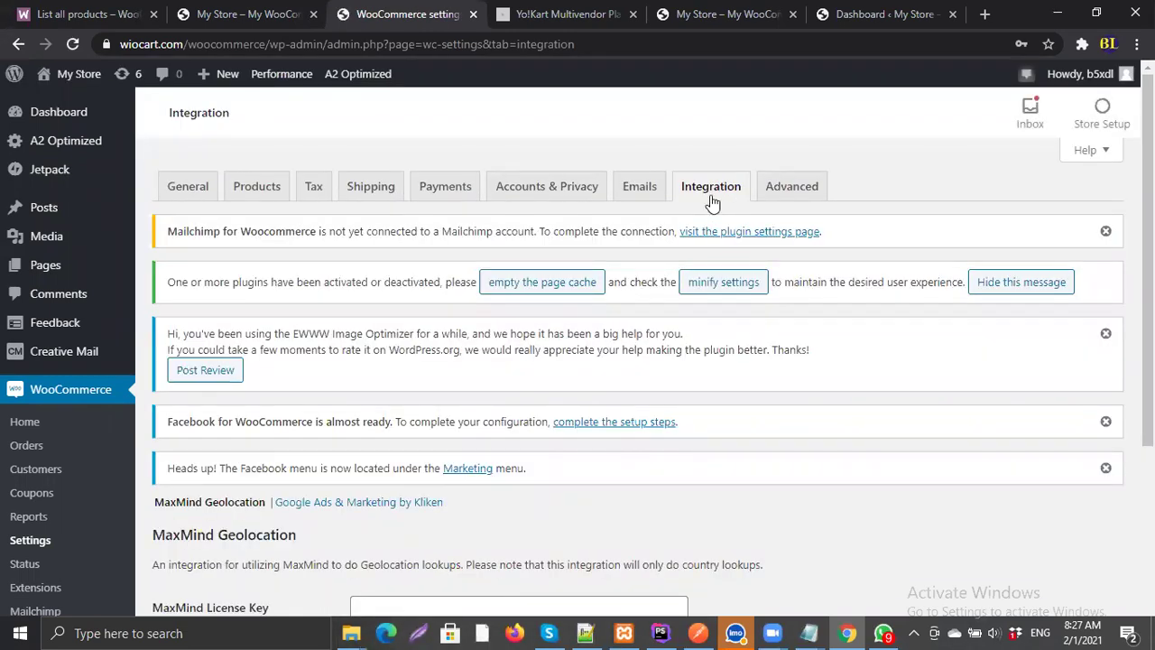
Step: Show the Advanced settings and their REST API keys list
{"action": "left_click", "coordinate": [791, 191]}
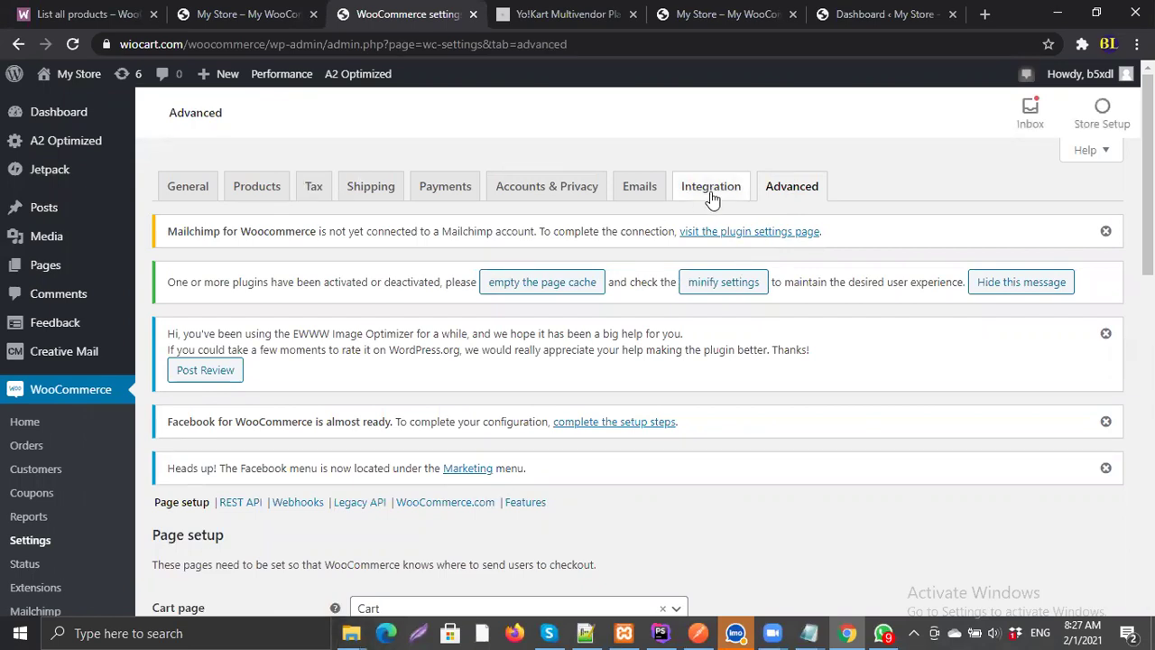
{"action": "scroll", "coordinate": [352, 364], "scroll_direction": "down", "scroll_amount": 1}
{"action": "scroll", "coordinate": [351, 357], "scroll_direction": "down", "scroll_amount": 4}
{"action": "scroll", "coordinate": [342, 358], "scroll_direction": "up", "scroll_amount": 5}
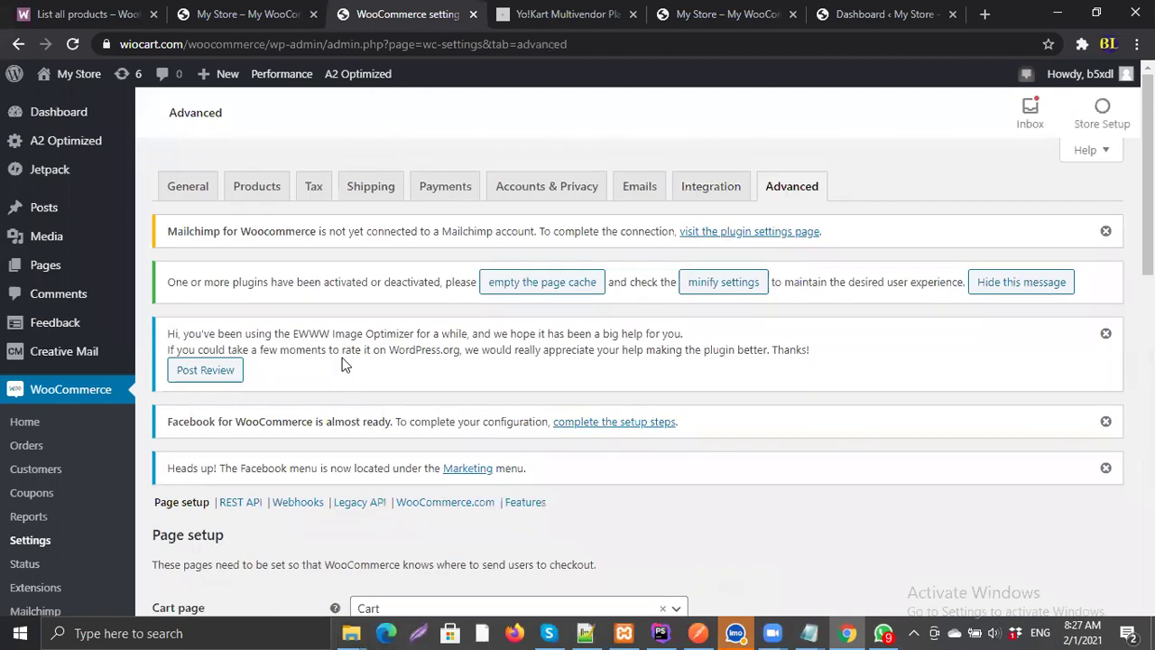
{"action": "scroll", "coordinate": [342, 358], "scroll_direction": "down", "scroll_amount": 2}
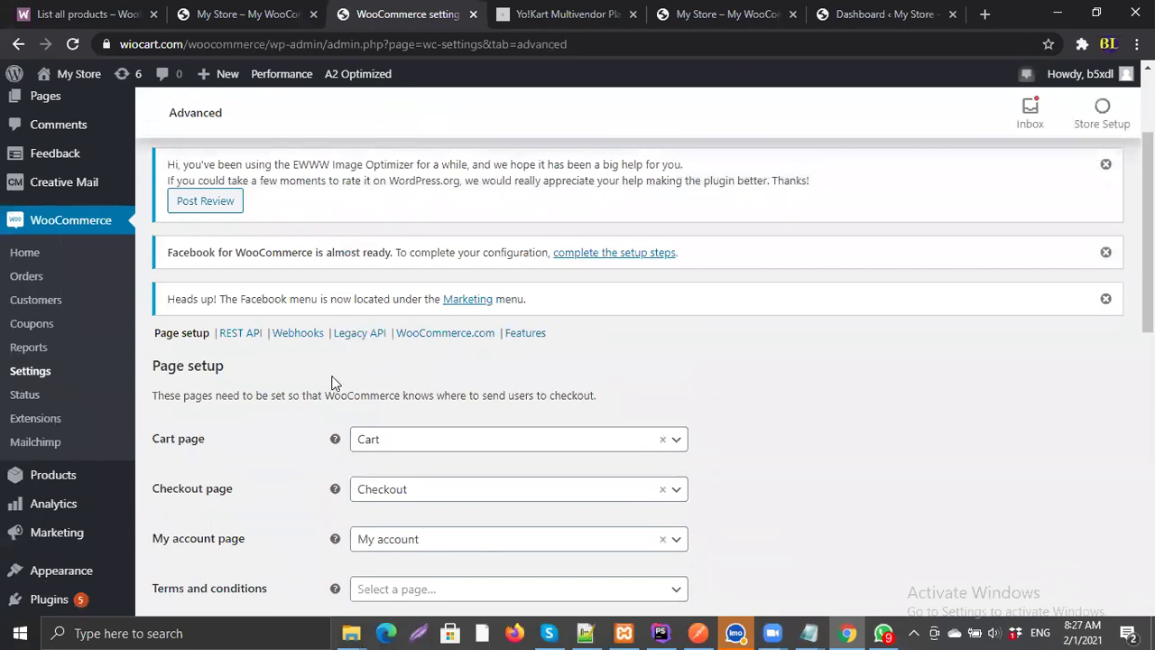
{"action": "scroll", "coordinate": [244, 251], "scroll_direction": "down", "scroll_amount": 1}
{"action": "left_click", "coordinate": [245, 253]}
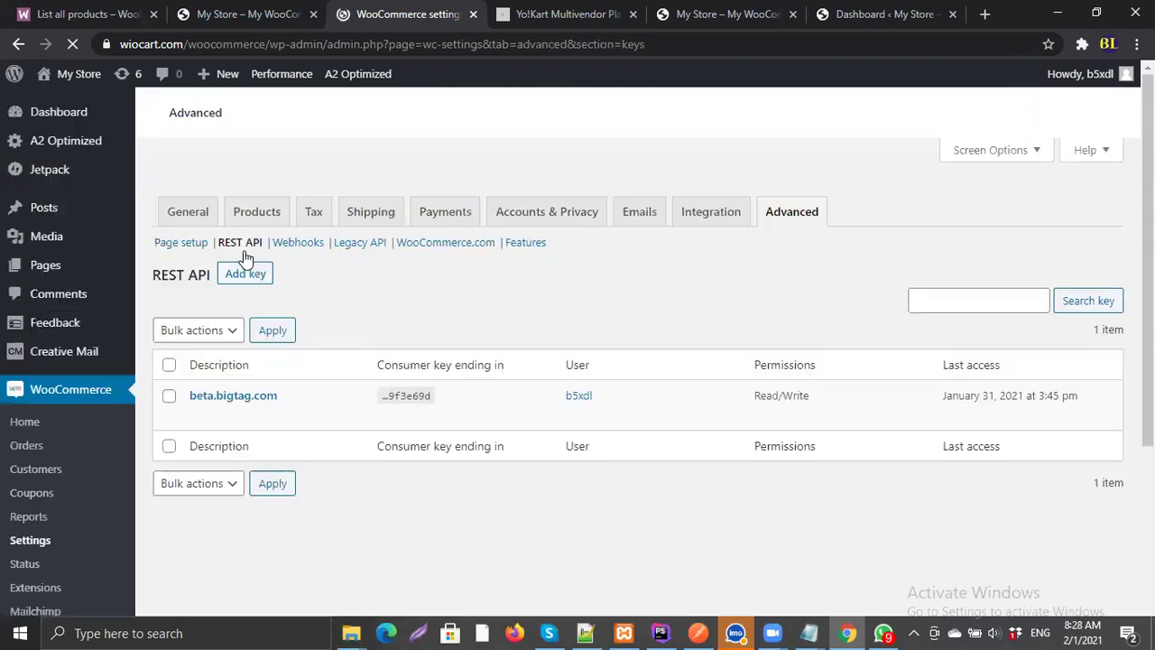
Step: Add a key described 'bigtagproduct' with Read/Write permissions and generate it
{"action": "scroll", "coordinate": [410, 397], "scroll_direction": "down", "scroll_amount": 3}
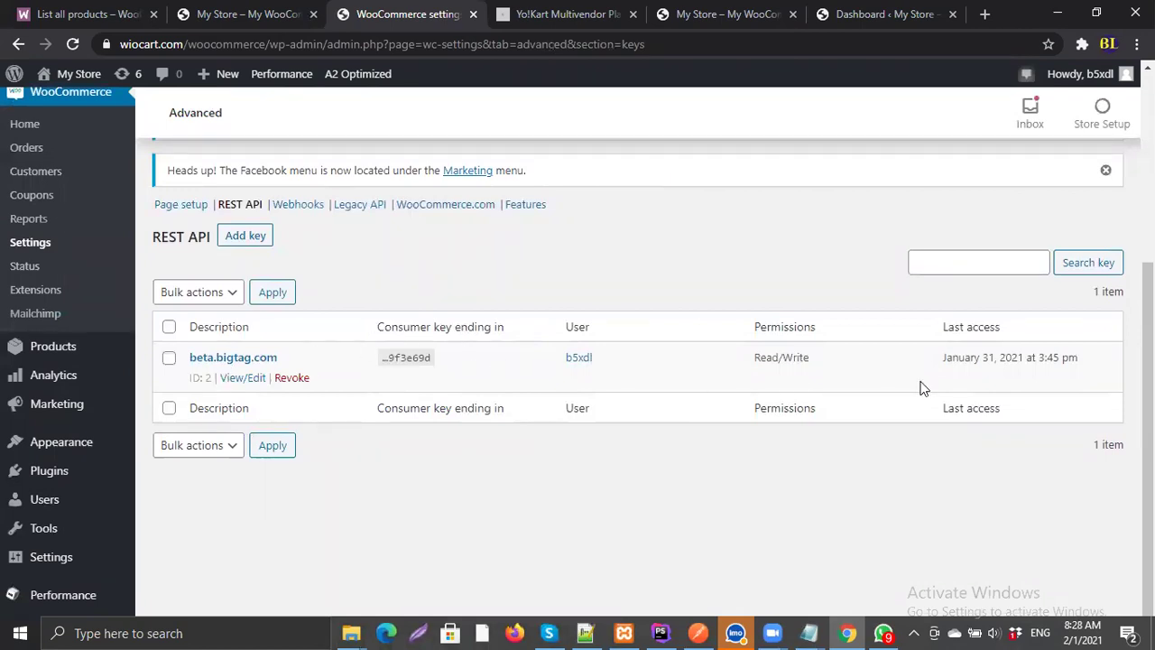
{"action": "left_click", "coordinate": [250, 242]}
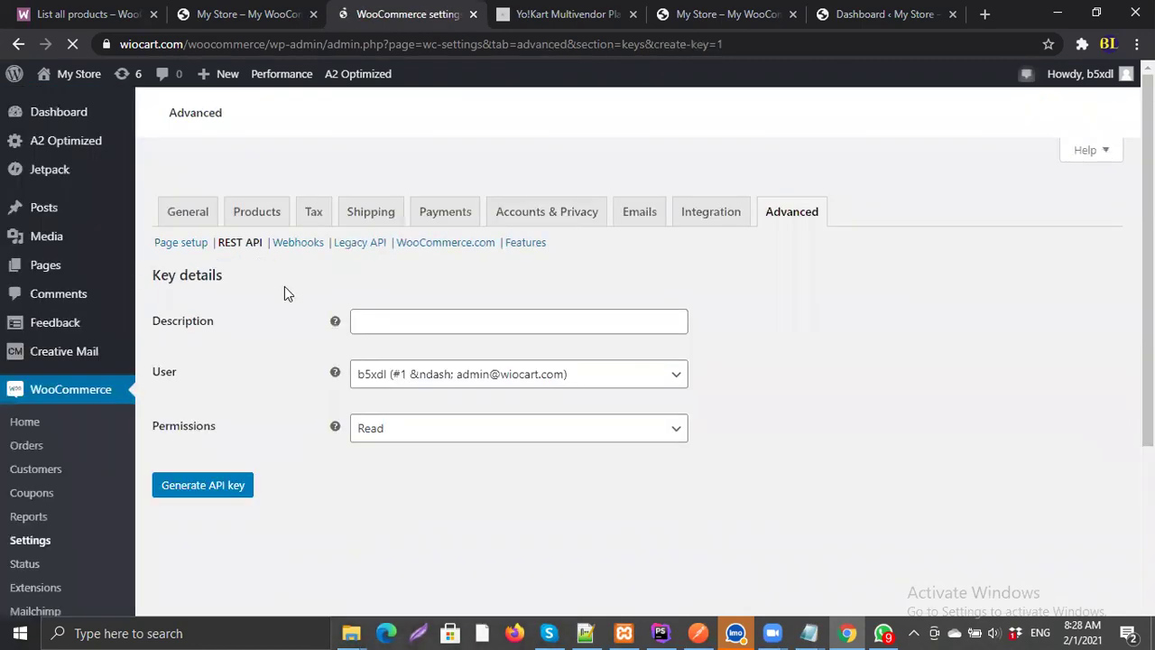
{"action": "scroll", "coordinate": [389, 449], "scroll_direction": "down", "scroll_amount": 3}
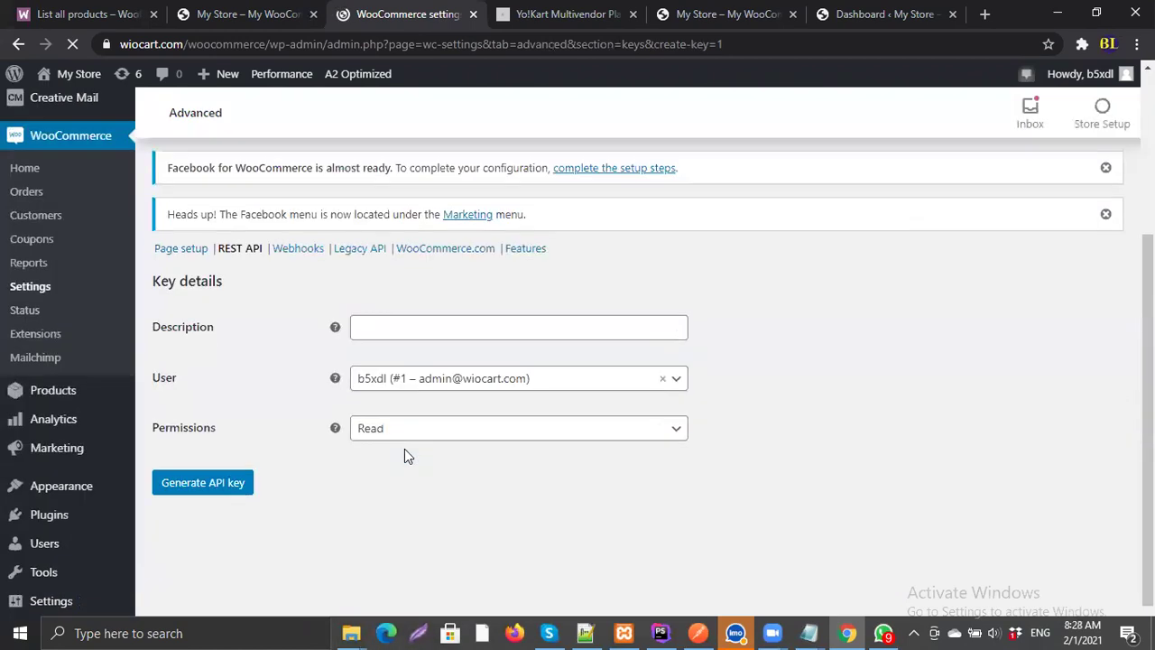
{"action": "left_click", "coordinate": [383, 324]}
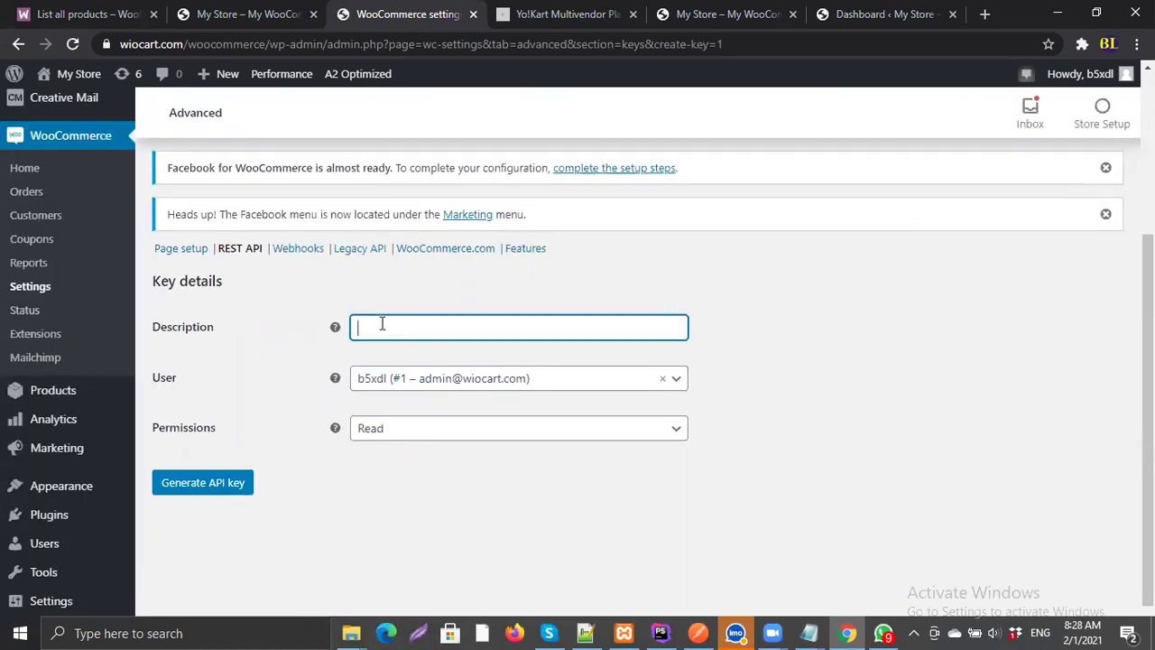
{"action": "type", "text": "bigtagproduct"}
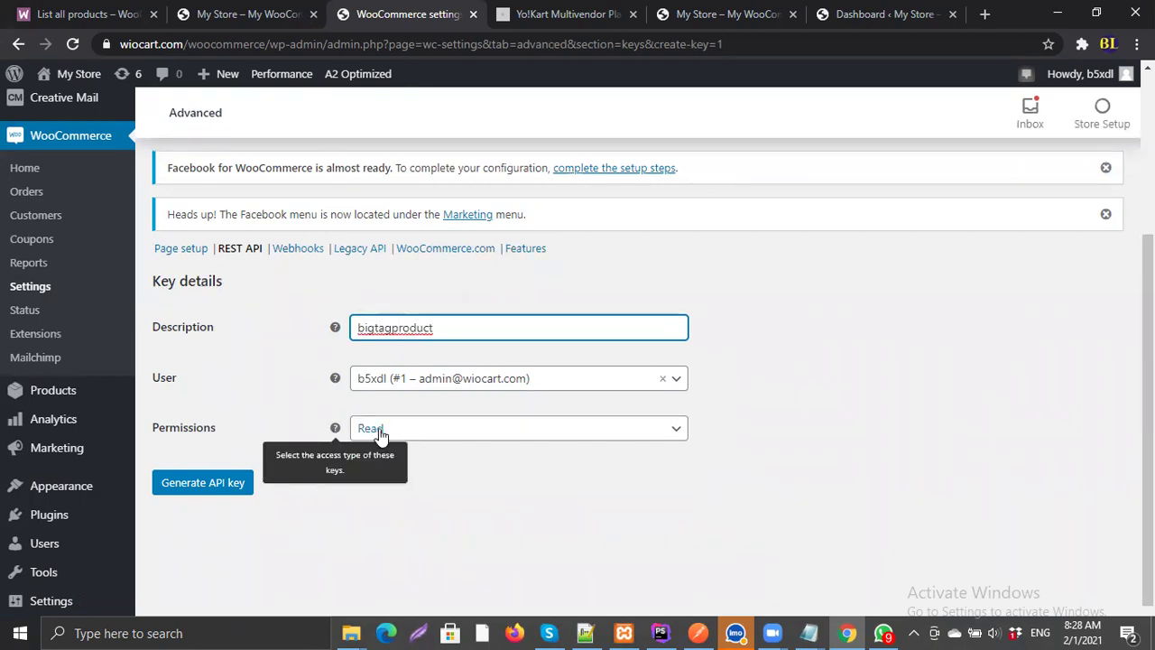
{"action": "left_click", "coordinate": [583, 438]}
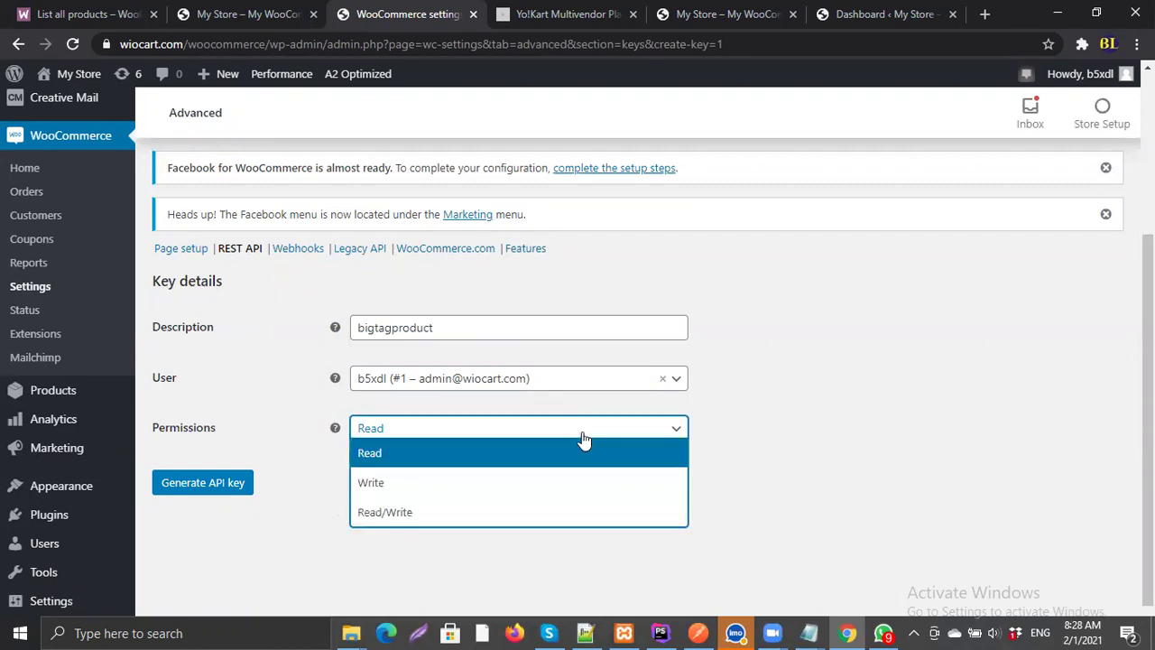
{"action": "left_click", "coordinate": [437, 512]}
{"action": "left_click", "coordinate": [221, 482]}
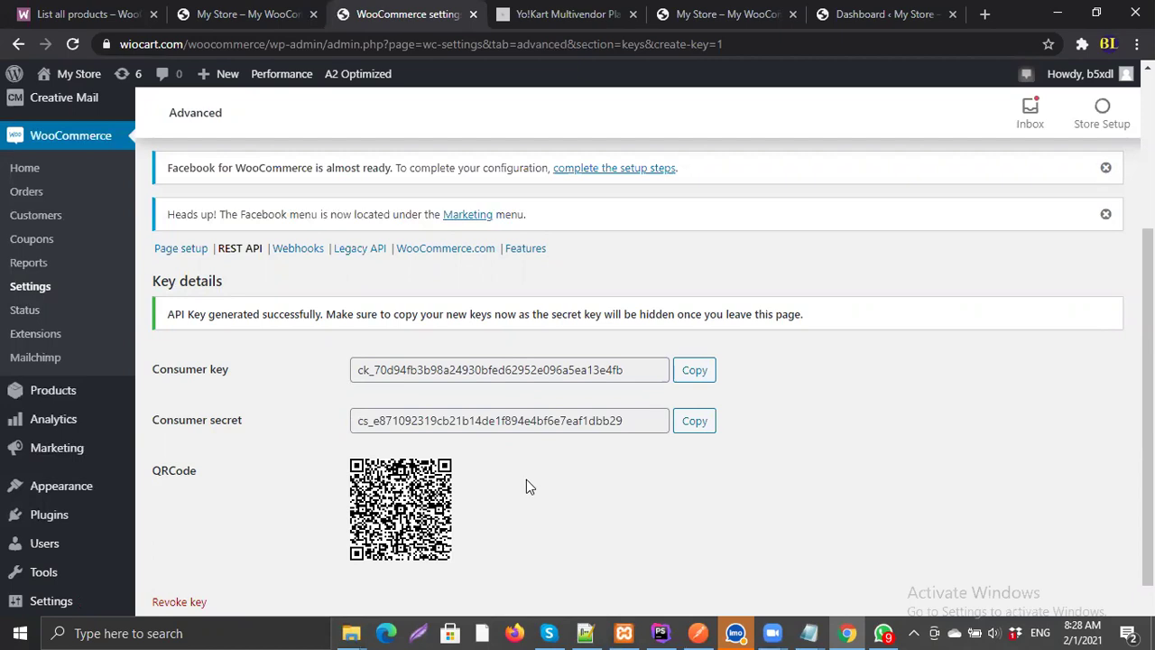
Step: Paste the copied consumer key into the notes on a new 'consumer_key=' line
{"action": "left_click", "coordinate": [700, 377]}
{"action": "left_click", "coordinate": [809, 633]}
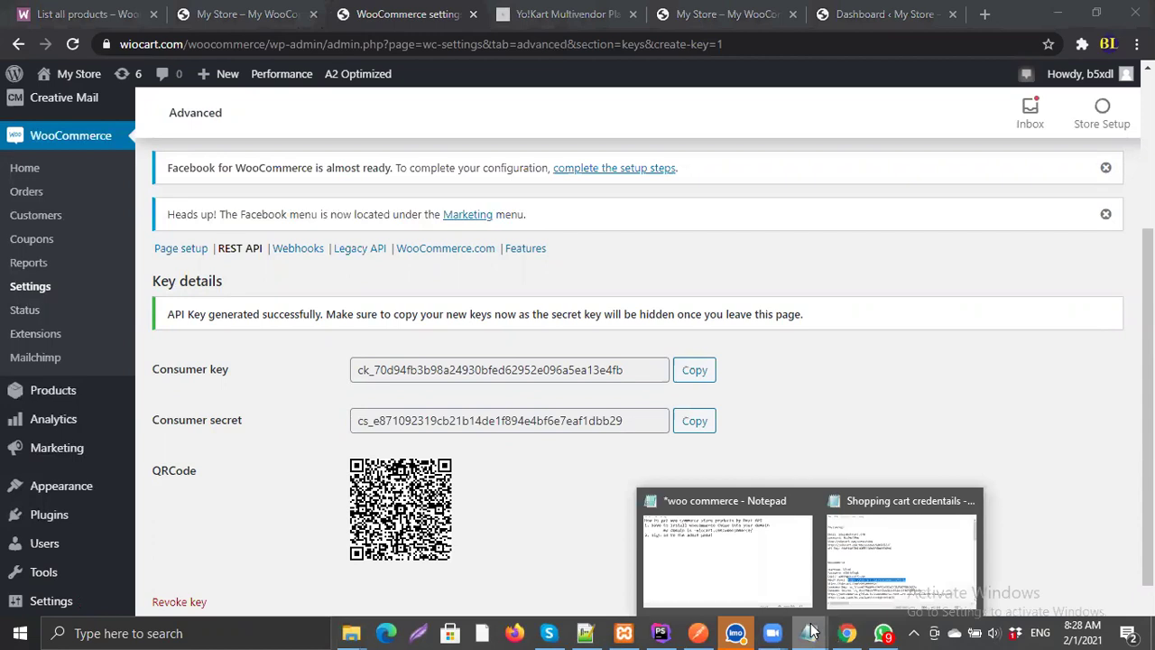
{"action": "left_click", "coordinate": [714, 539]}
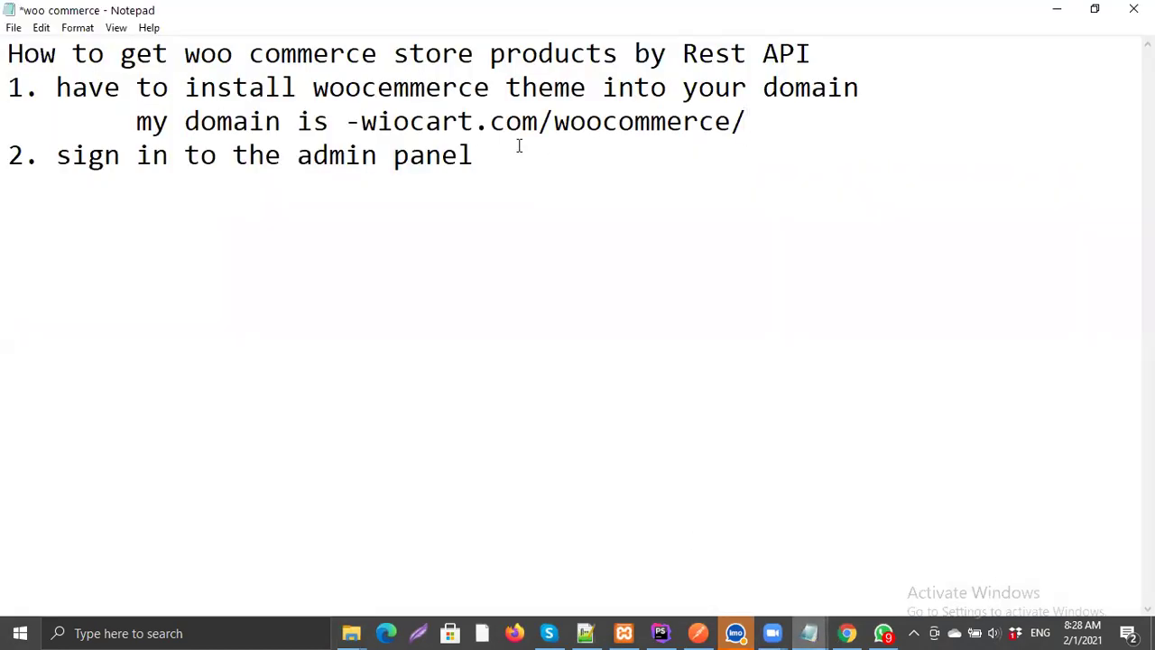
{"action": "left_click", "coordinate": [573, 155]}
{"action": "key", "text": "Return"}
{"action": "key", "text": "Return"}
{"action": "type", "text": "consumer"}
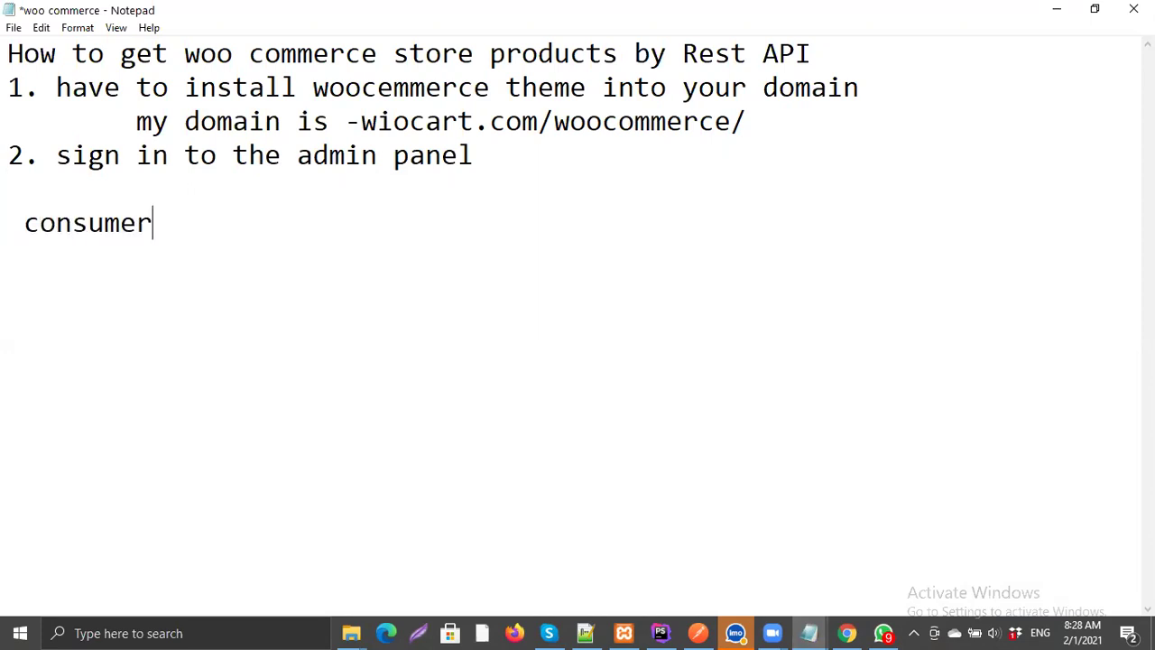
{"action": "key", "text": "BackSpace"}
{"action": "type", "text": "_key="}
{"action": "key", "text": "ctrl+v"}
{"action": "key", "text": "Return"}
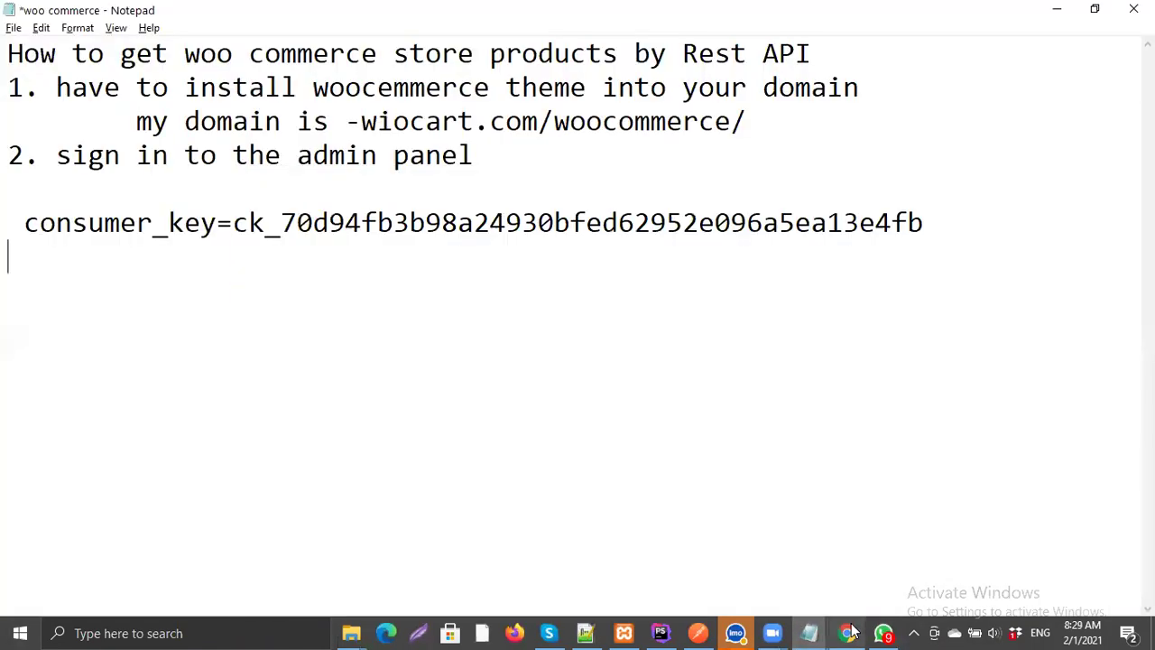
Step: Copy the consumer secret and paste it on a 'secret_key=' line
{"action": "left_click", "coordinate": [847, 632]}
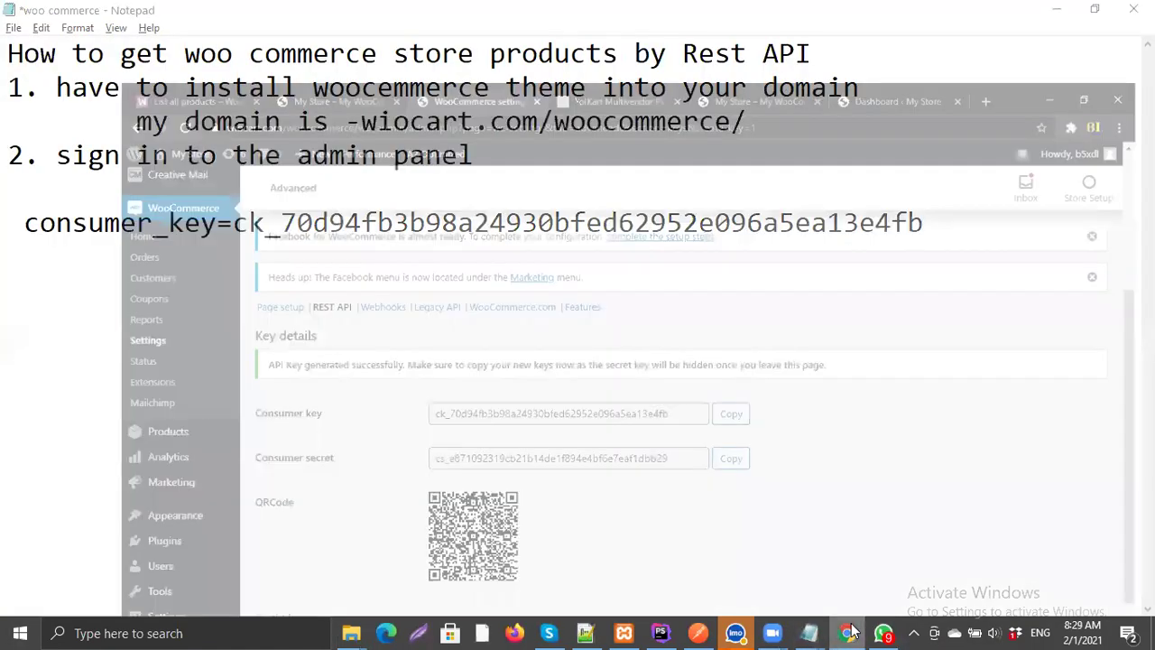
{"action": "left_click", "coordinate": [693, 425]}
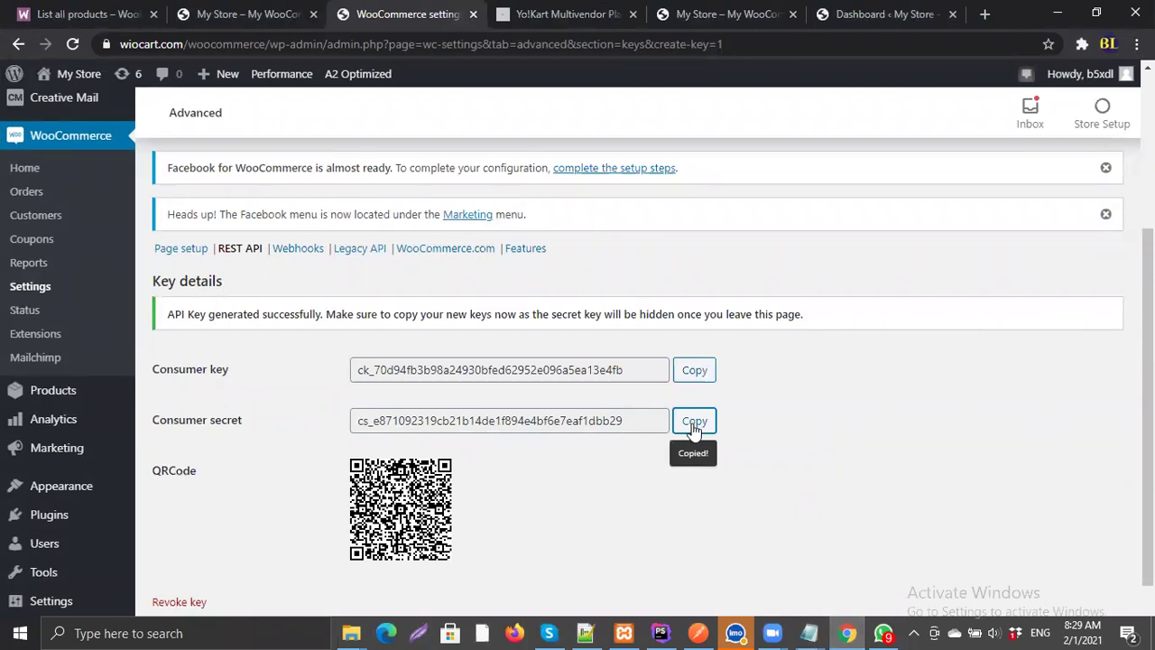
{"action": "key", "text": "alt+Tab"}
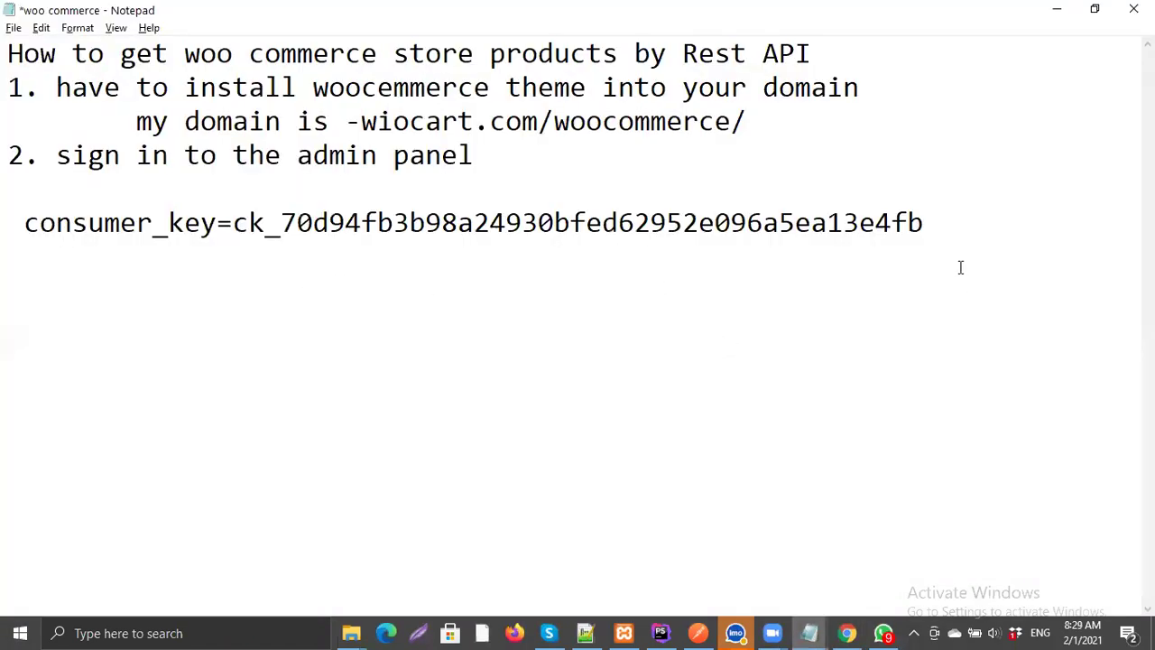
{"action": "type", "text": "secret"}
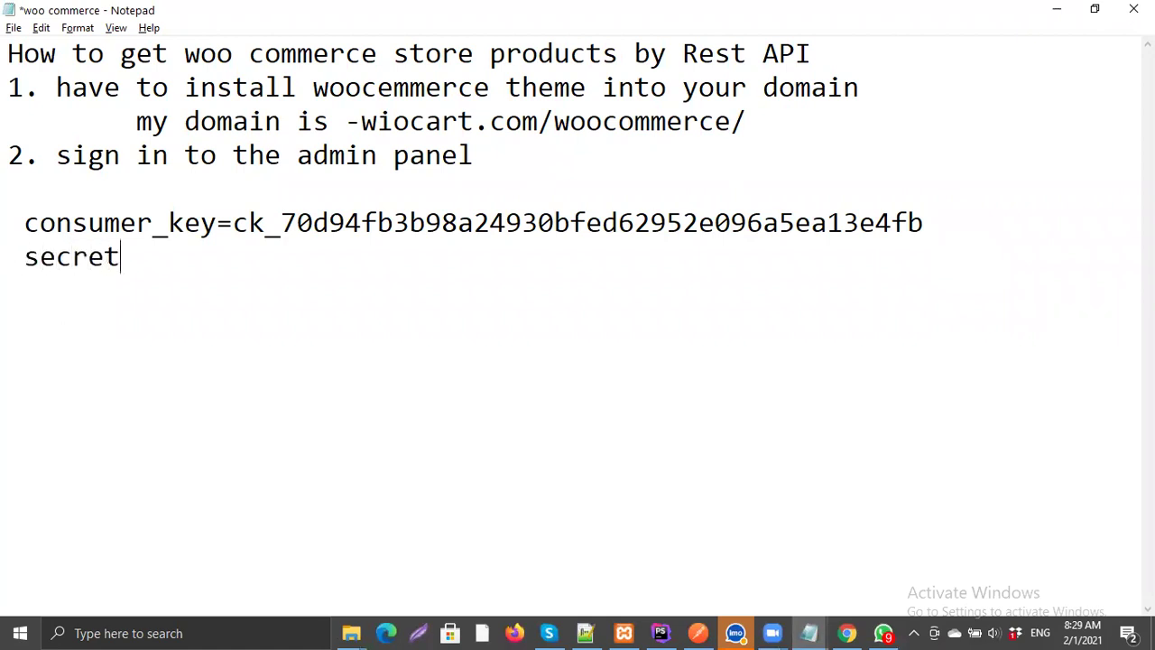
{"action": "type", "text": "_key="}
{"action": "key", "text": "ctrl+v"}
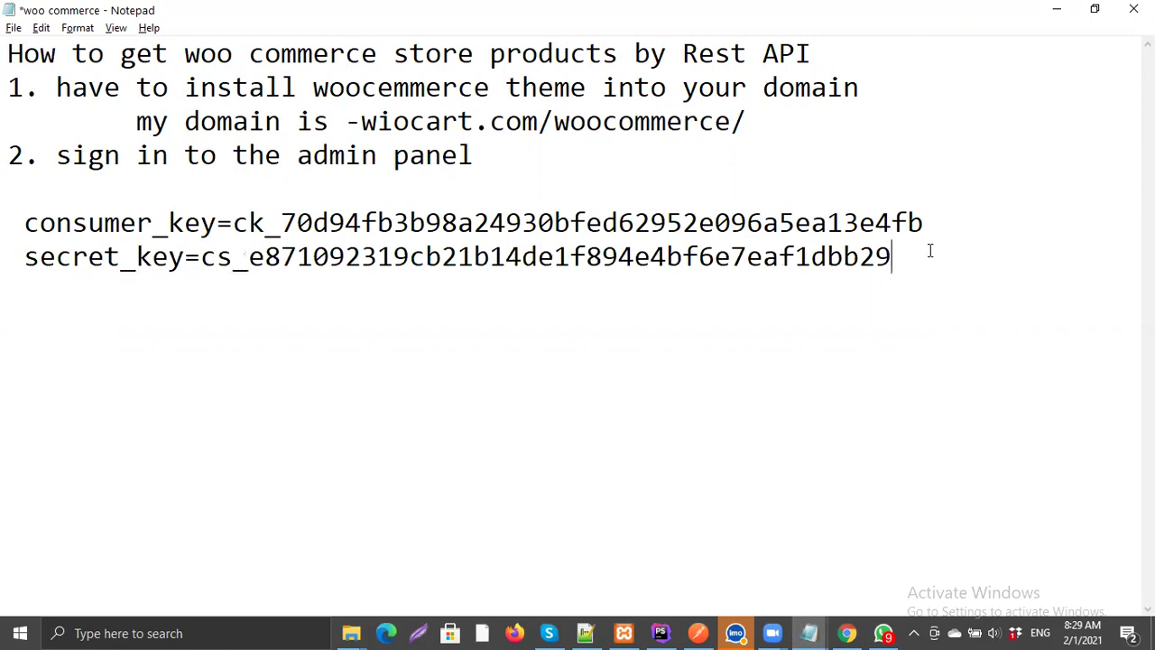
{"action": "key", "text": "alt+Tab"}
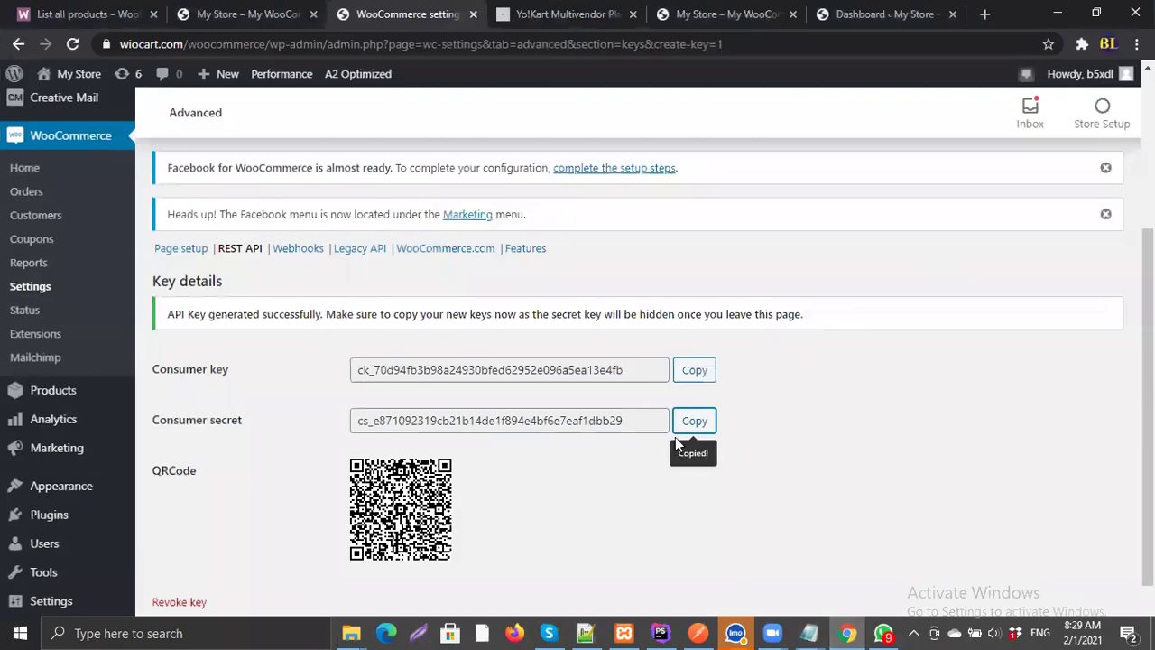
Step: Pass through the My Store tab back to the List all products docs tab
{"action": "scroll", "coordinate": [675, 436], "scroll_direction": "down", "scroll_amount": 1}
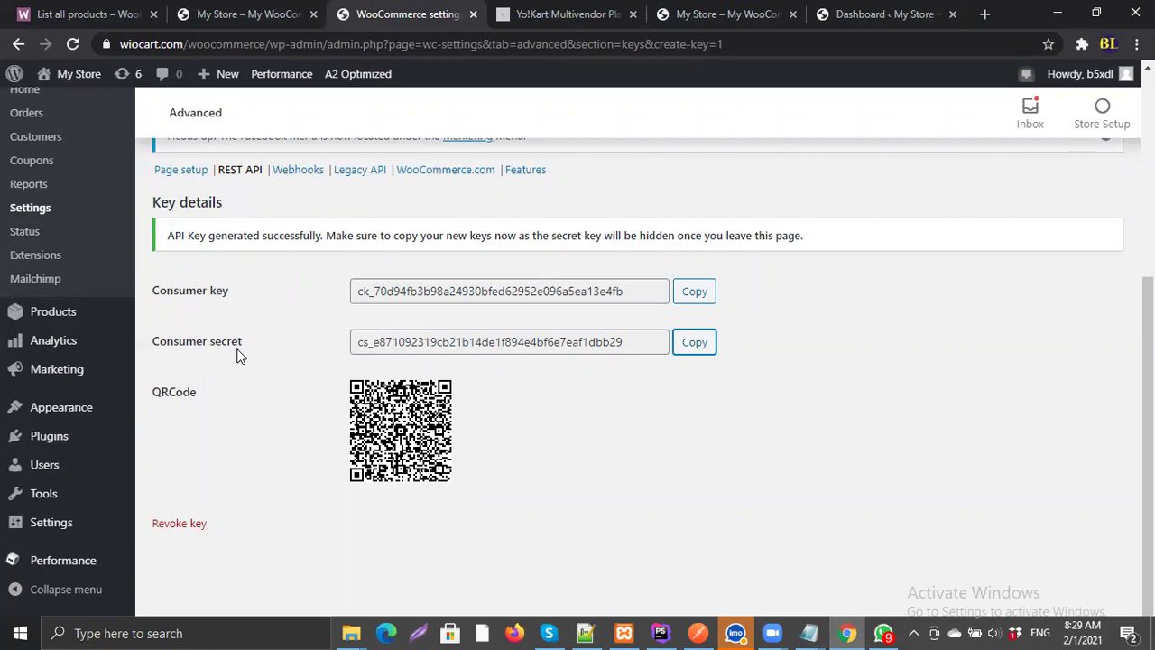
{"action": "left_click", "coordinate": [246, 22]}
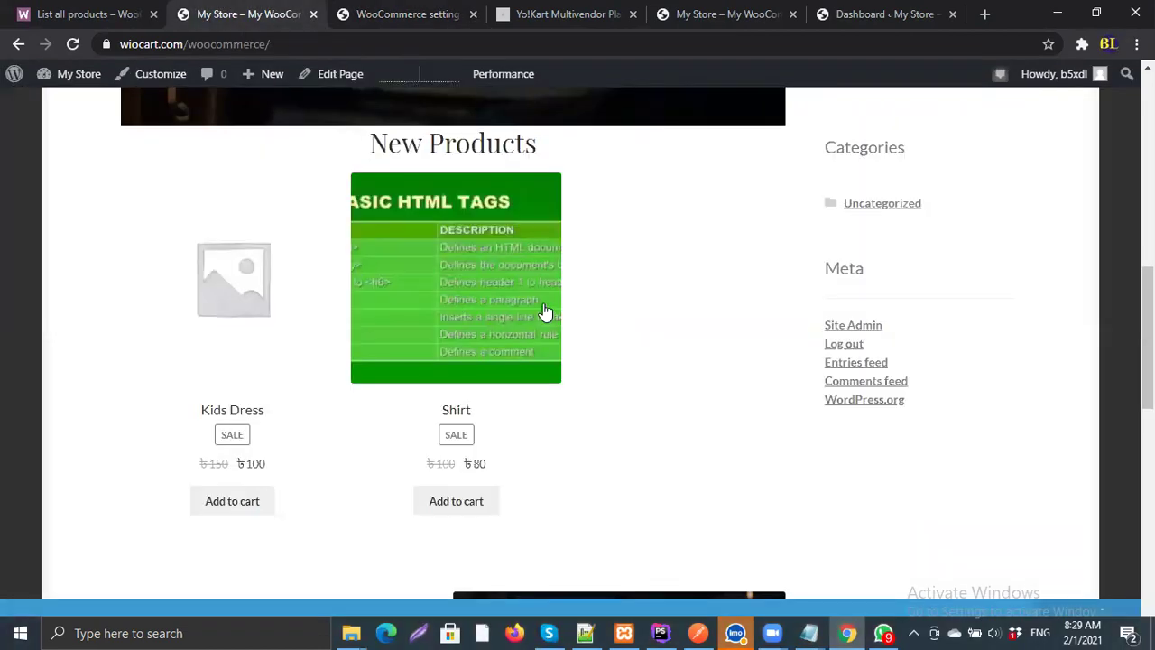
{"action": "left_click", "coordinate": [92, 14]}
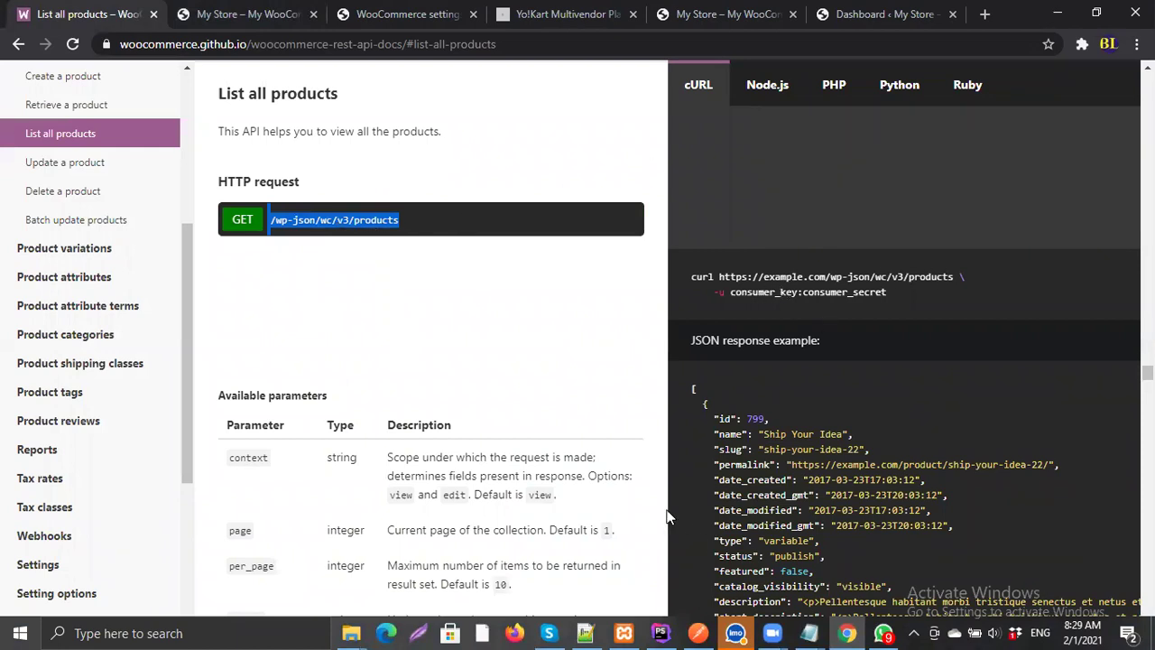
Step: Add the note '3. now using this credentials, we can retreive my store products by REST API'
{"action": "key", "text": "alt+Tab"}
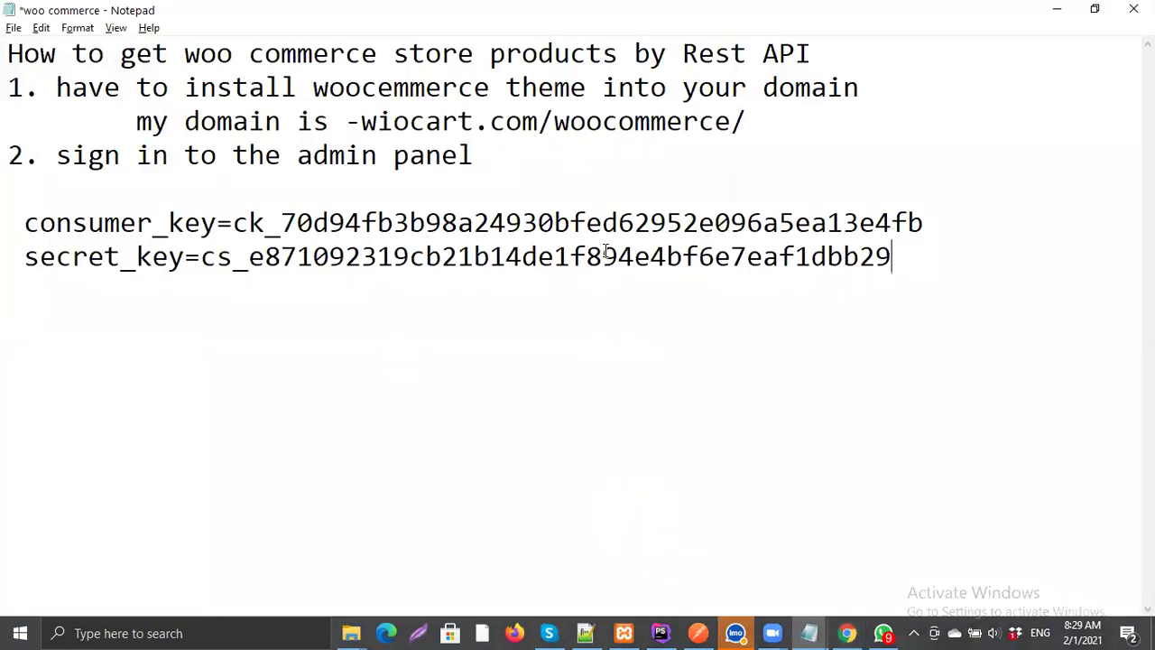
{"action": "key", "text": "Return"}
{"action": "key", "text": "Return"}
{"action": "type", "text": "3. now using this"}
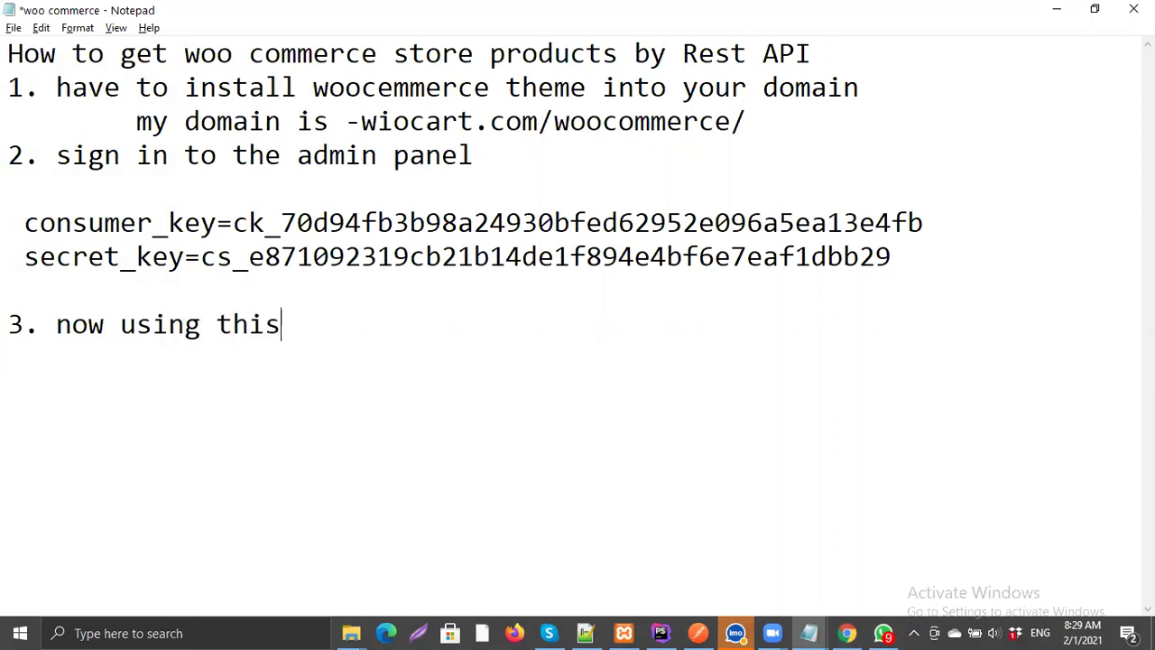
{"action": "type", "text": " credentials we"}
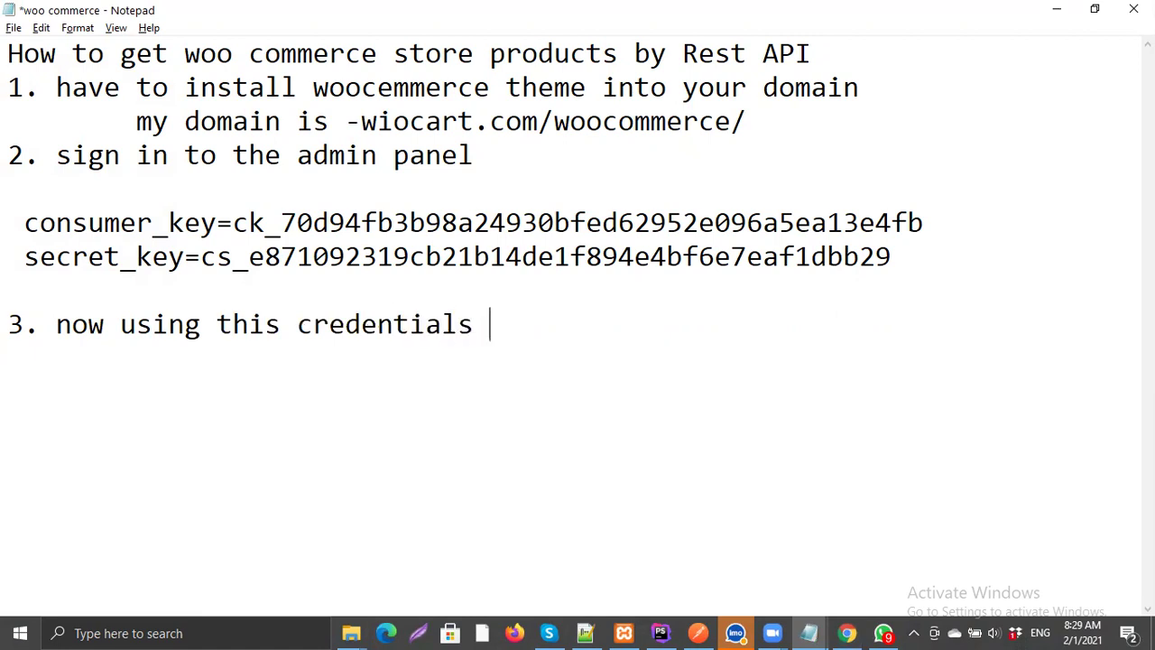
{"action": "key", "text": "BackSpace"}
{"action": "key", "text": "BackSpace"}
{"action": "key", "text": "BackSpace"}
{"action": "type", "text": ", we can retreive my store products by RES"}
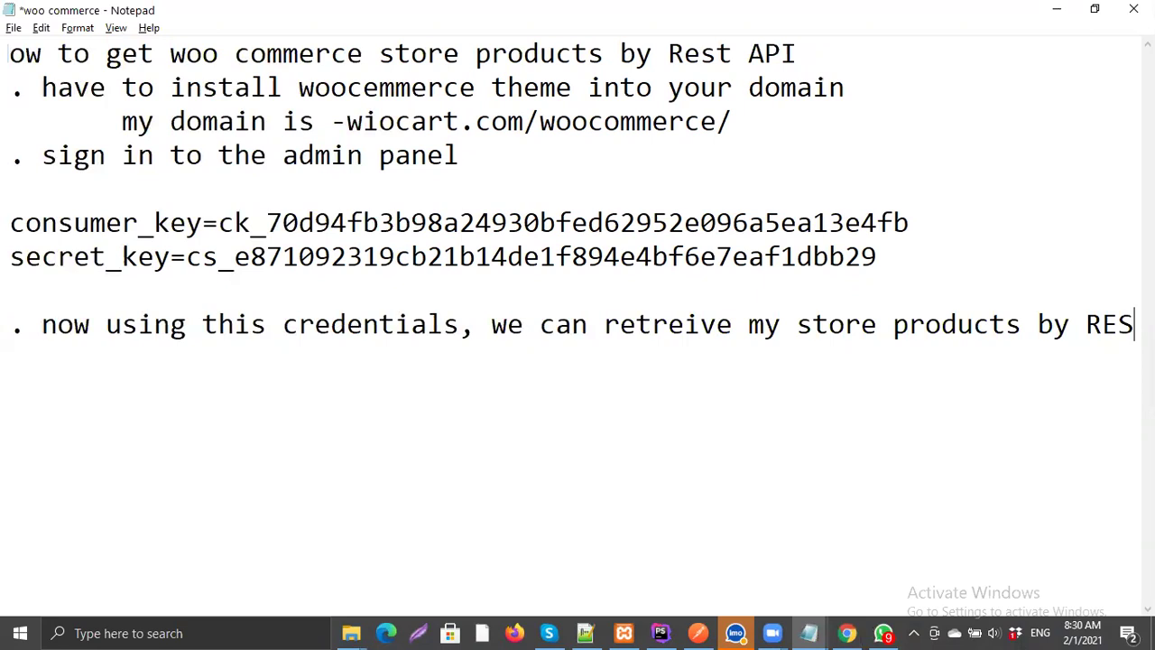
{"action": "type", "text": "T API"}
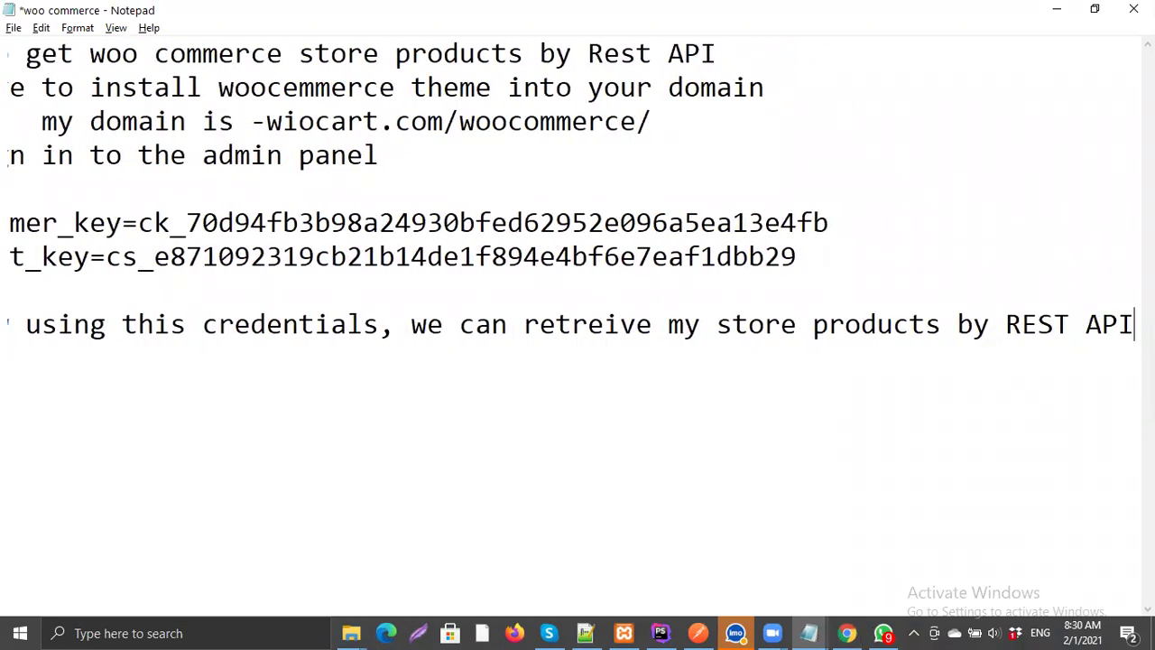
{"action": "key", "text": "Return"}
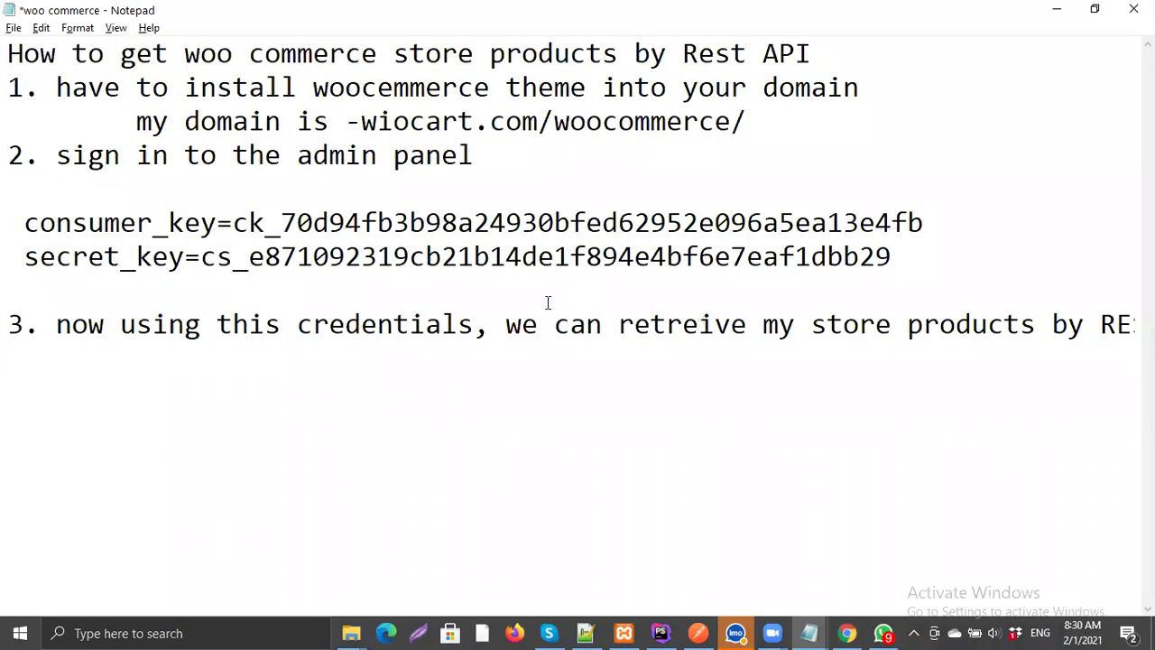
{"action": "key", "text": "alt+Tab"}
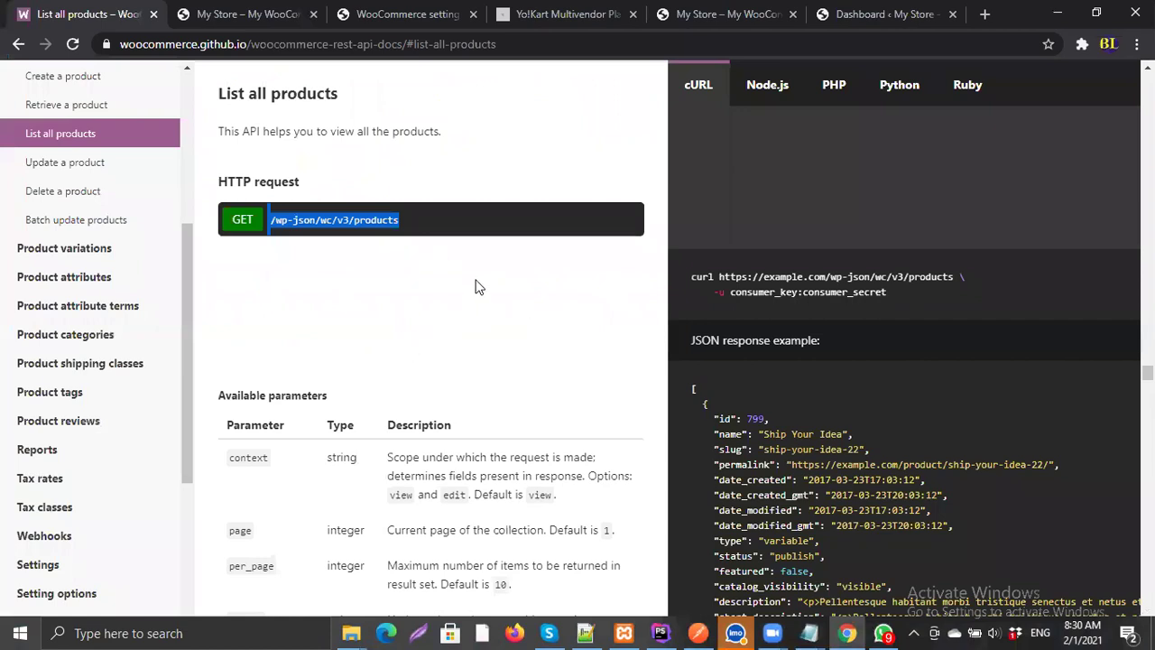
{"action": "key", "text": "alt+Tab"}
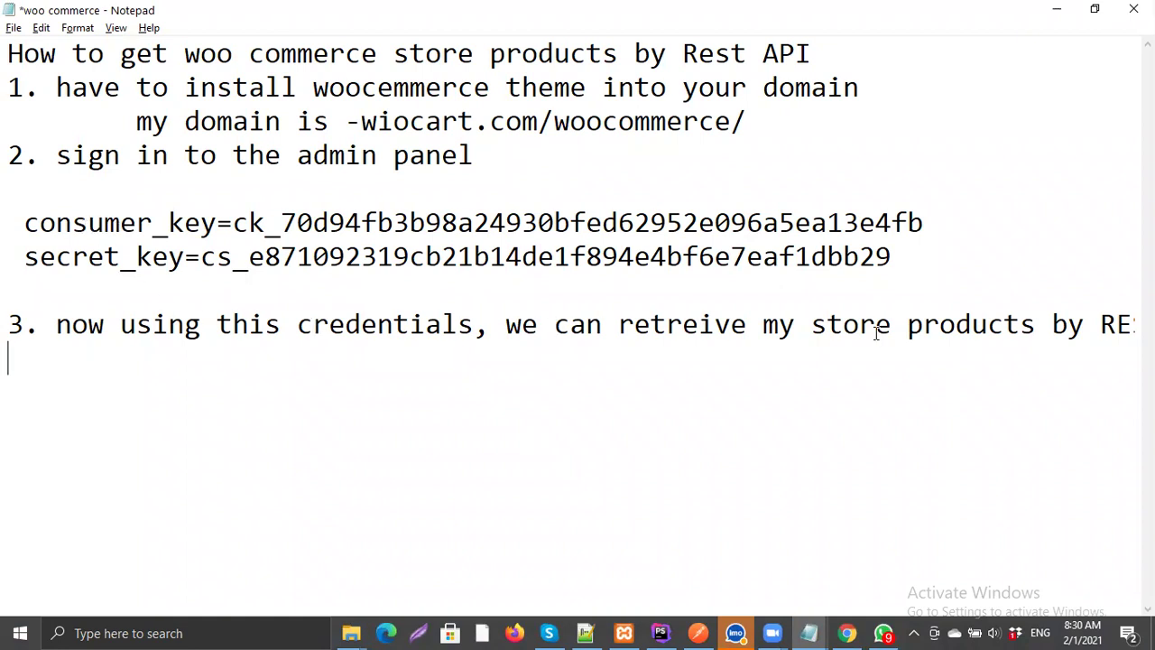
Step: Open a fresh Untitled Request tab in Postman beside the 200 OK products request
{"action": "left_click", "coordinate": [702, 631]}
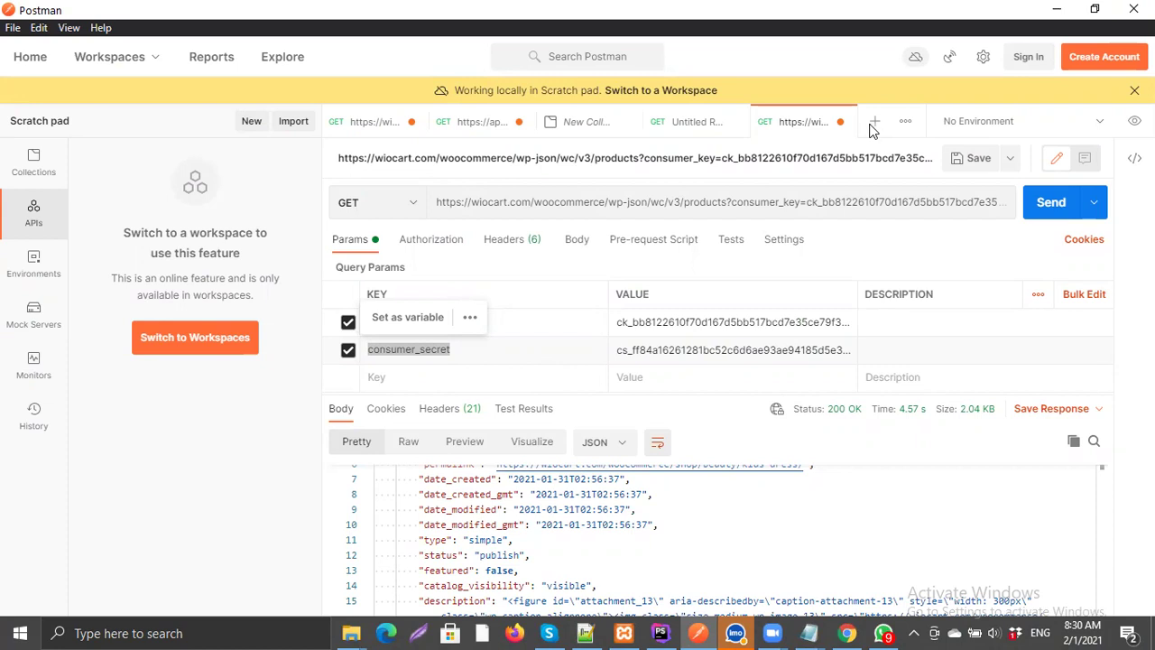
{"action": "left_click", "coordinate": [872, 127]}
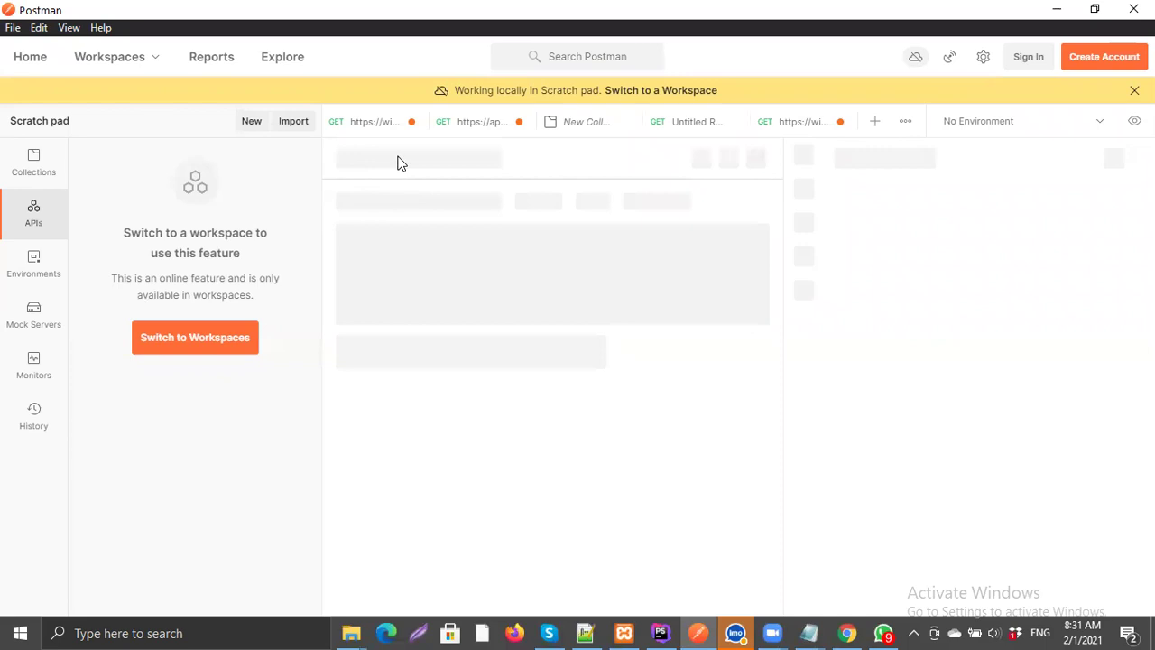
{"action": "left_click", "coordinate": [874, 121]}
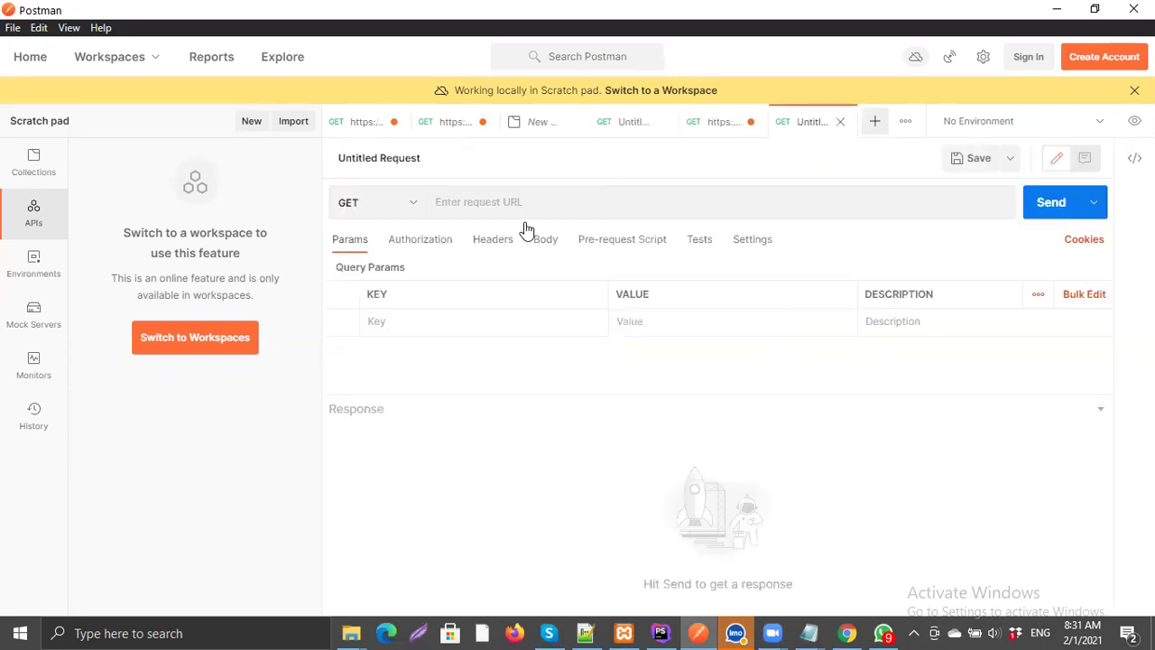